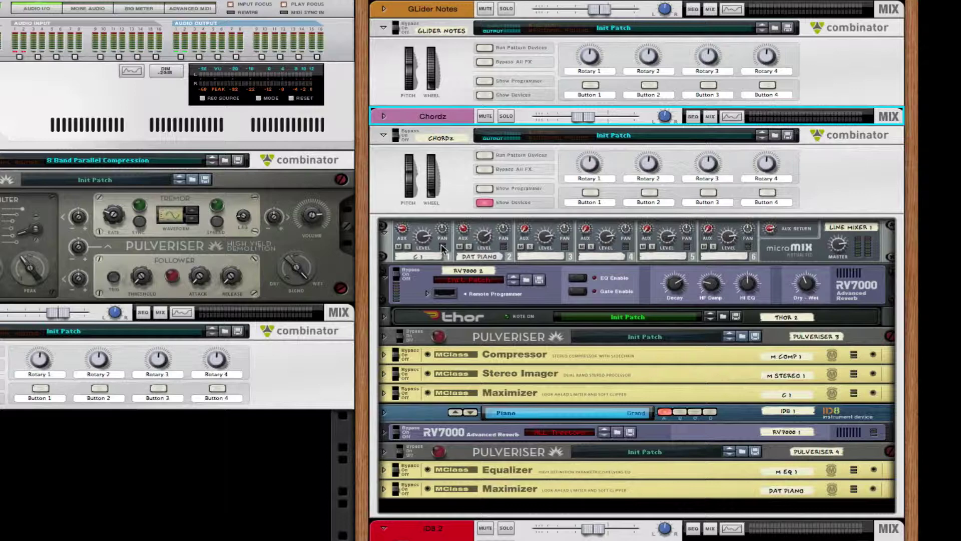
# Examine the device chain inside the Chordz Combinator and play back its clips with the sequencer shown.
pyautogui.scroll(-3, 526, 260)
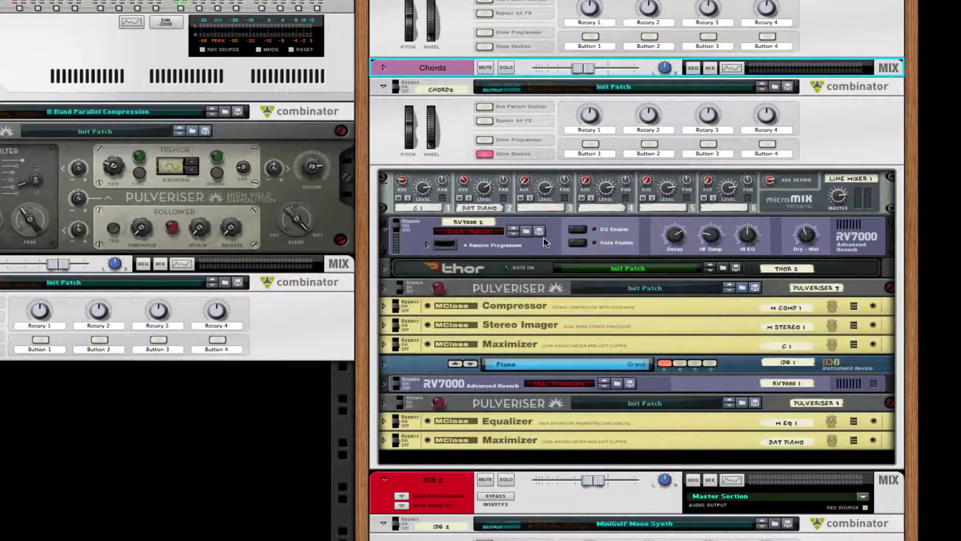
pyautogui.scroll(-2, 530, 258)
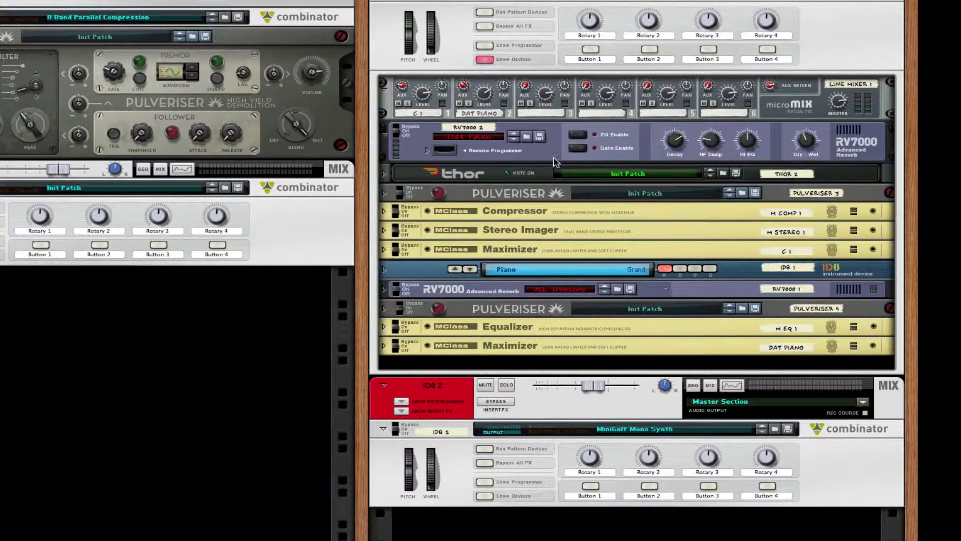
pyautogui.scroll(3, 530, 150)
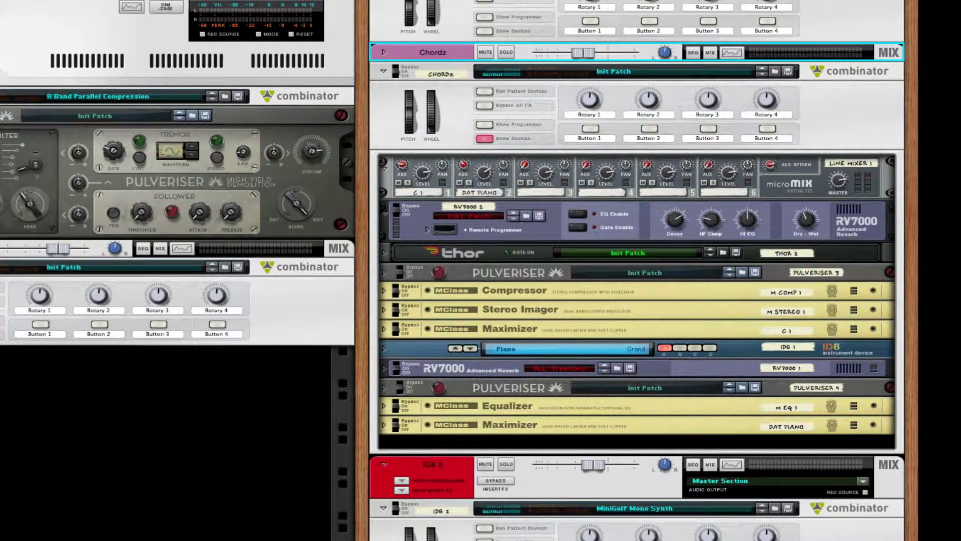
pyautogui.press('F7')
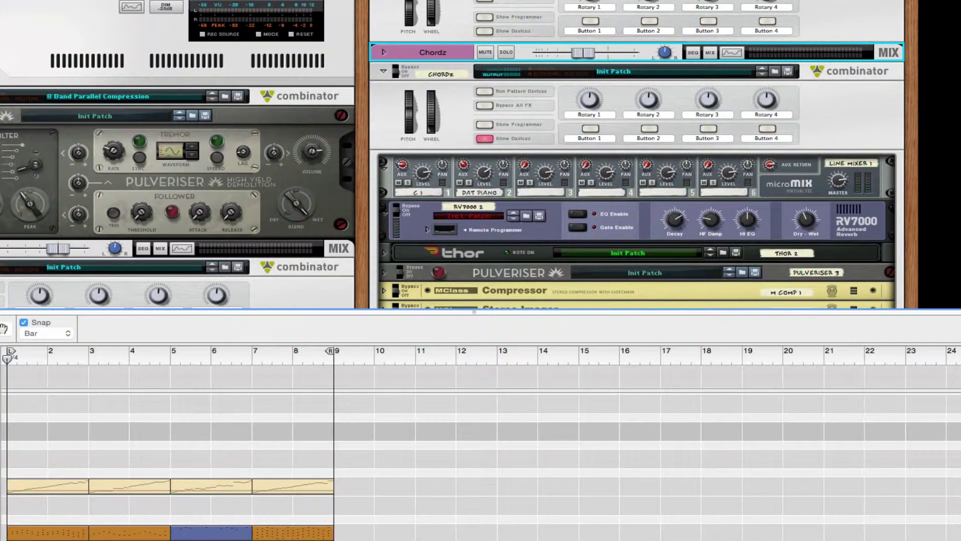
pyautogui.scroll(-3, 480, 466)
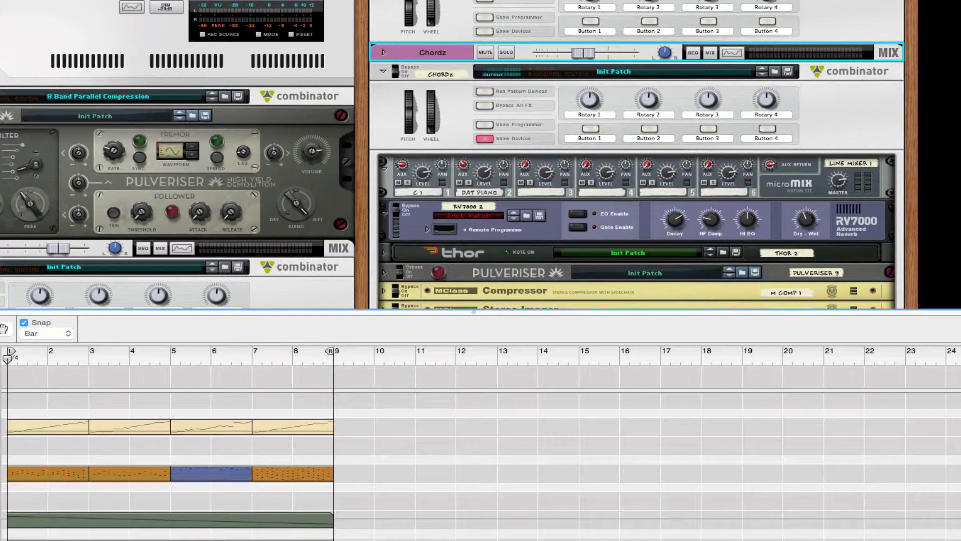
pyautogui.click(122, 475)
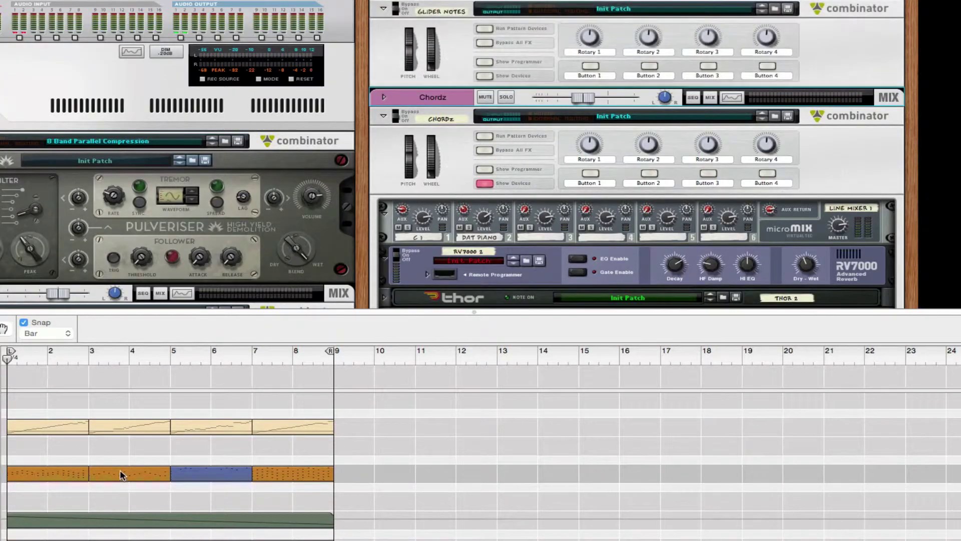
pyautogui.press('space')
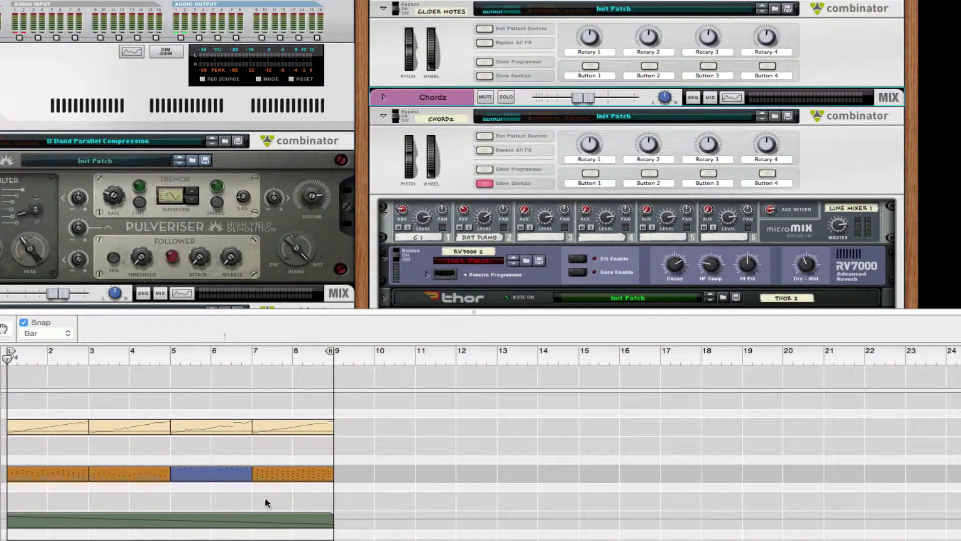
pyautogui.scroll(-3, 456, 155)
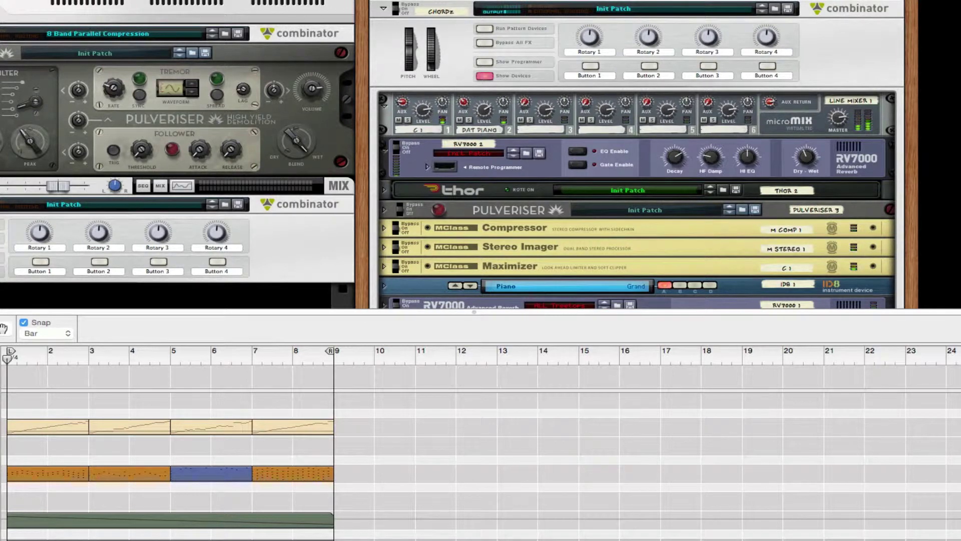
pyautogui.scroll(-2, 755, 282)
pyautogui.scroll(-1, 755, 282)
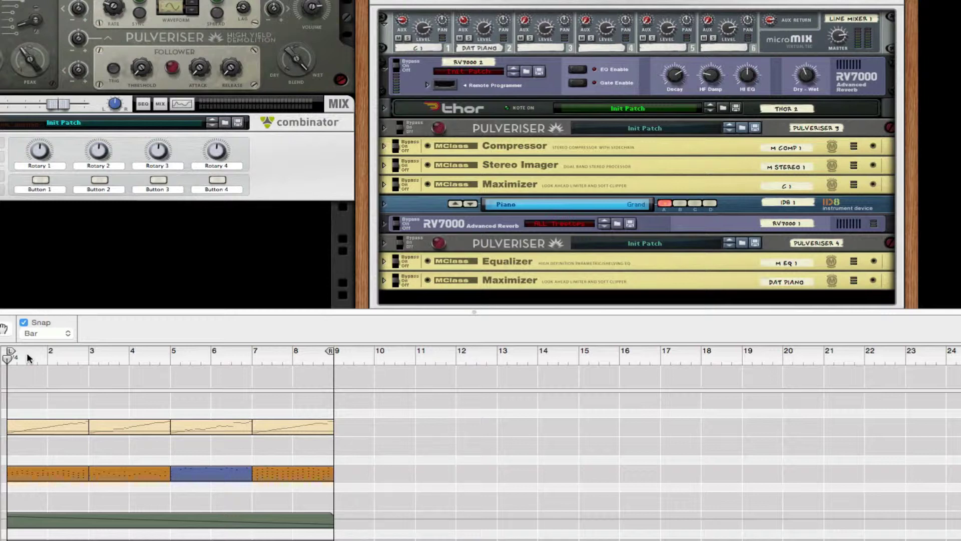
pyautogui.press('space')
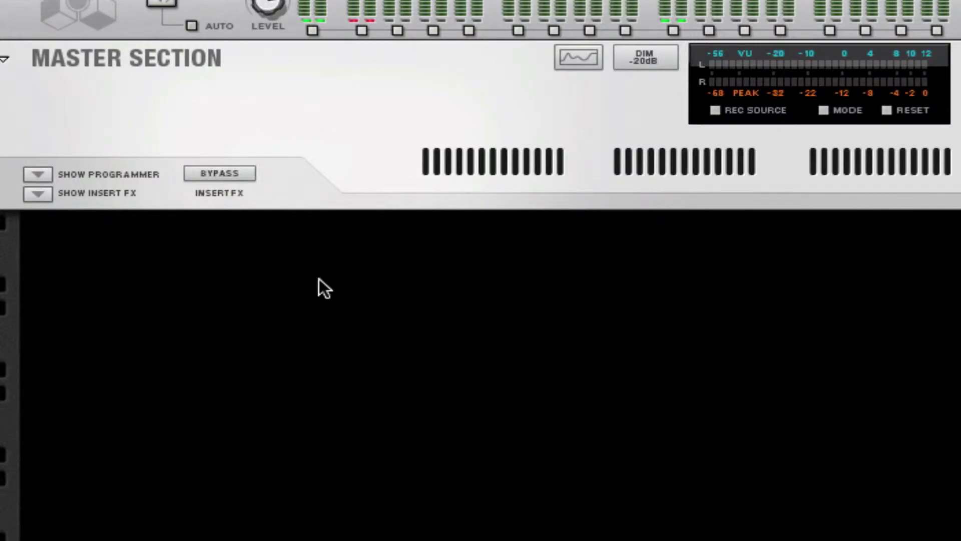
# Create a Combinator in the empty rack and add a Thor synthesizer inside it.
pyautogui.rightClick(563, 289)
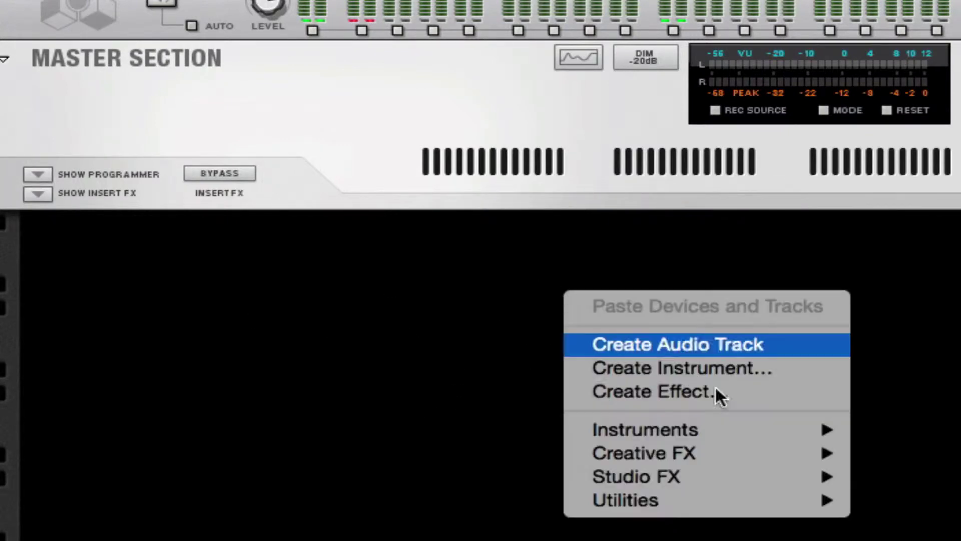
pyautogui.moveTo(801, 500)
pyautogui.click(906, 500)
pyautogui.rightClick(610, 240)
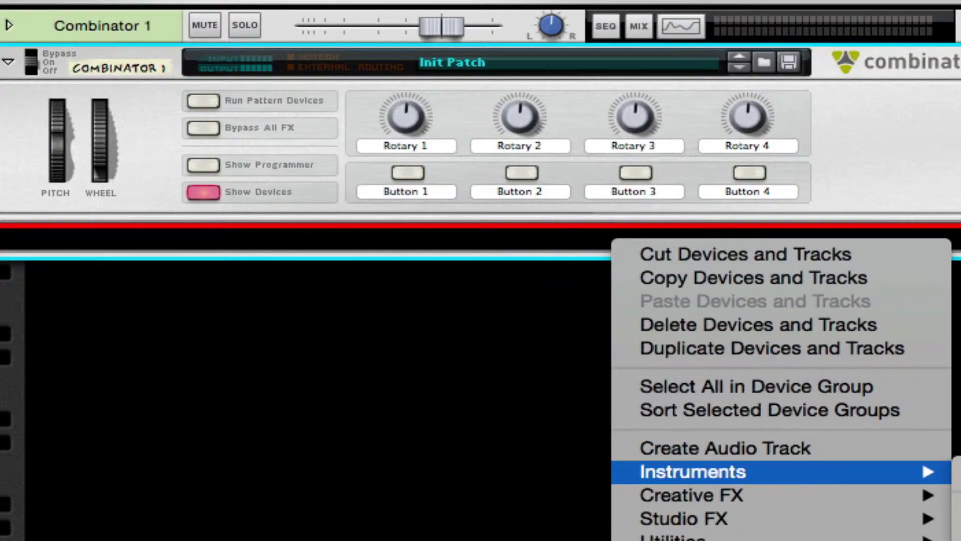
pyautogui.click(959, 471)
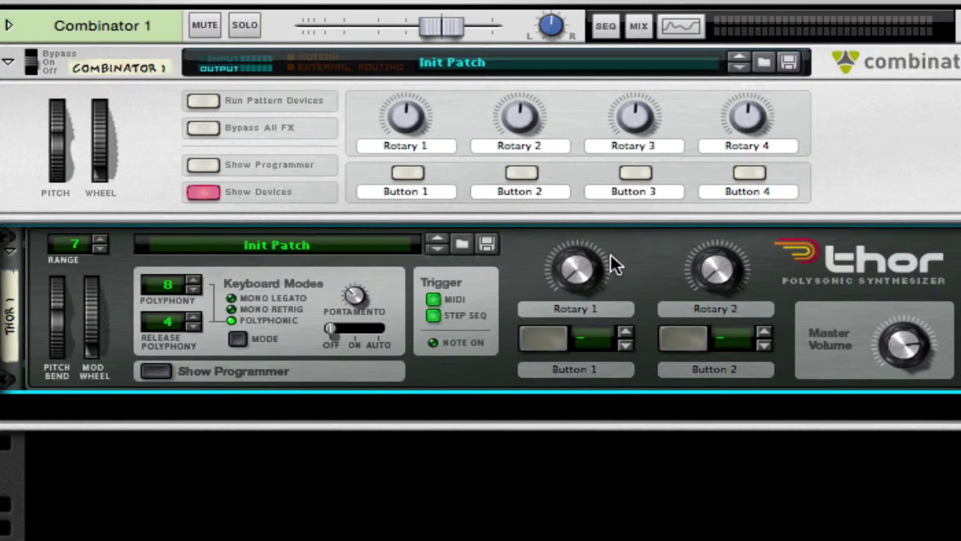
# Show Thor's programmer, then adjust oscillator 1's octave and tuning and set its waveform to sine.
pyautogui.click(156, 372)
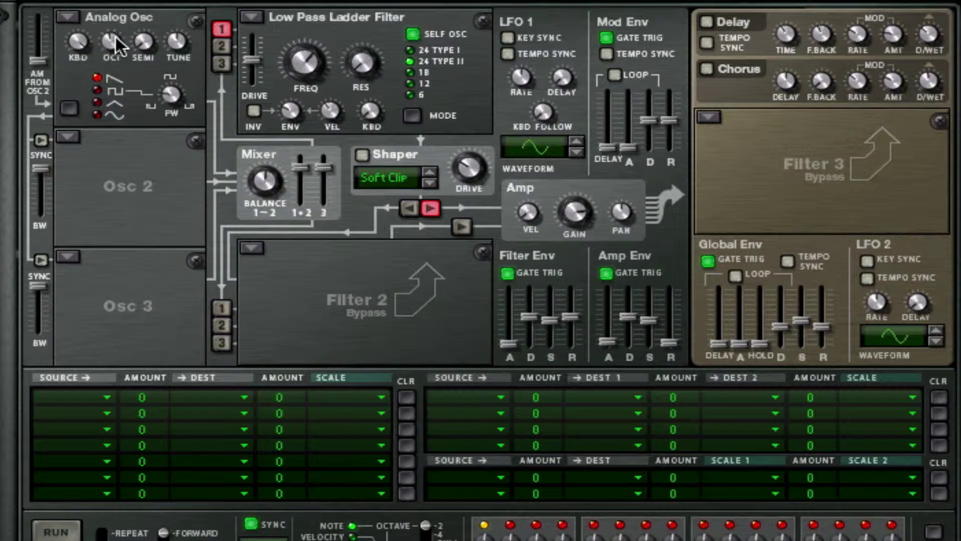
pyautogui.moveTo(117, 45)
pyautogui.moveTo(117, 45); pyautogui.dragTo(114, 99)
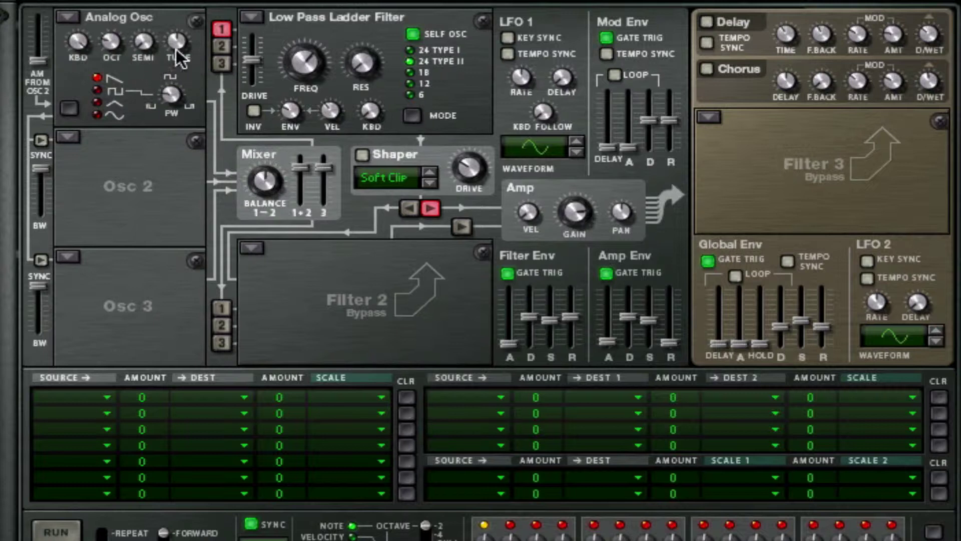
pyautogui.moveTo(177, 46)
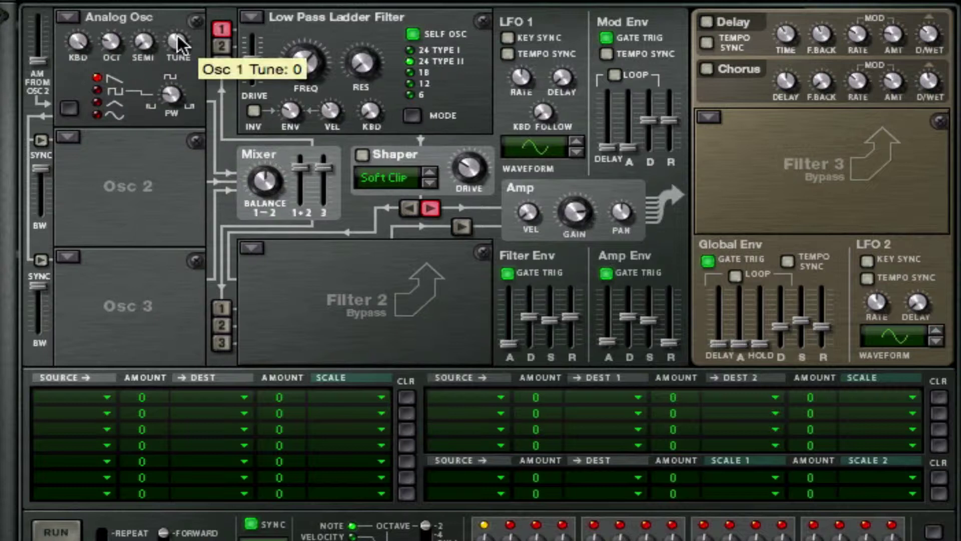
pyautogui.moveTo(179, 39); pyautogui.dragTo(185, 5)
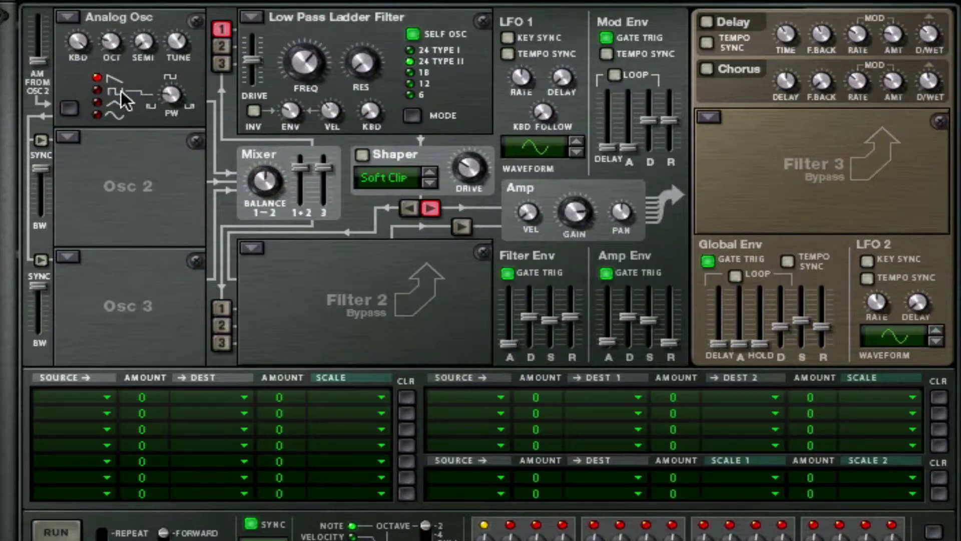
pyautogui.click(94, 113)
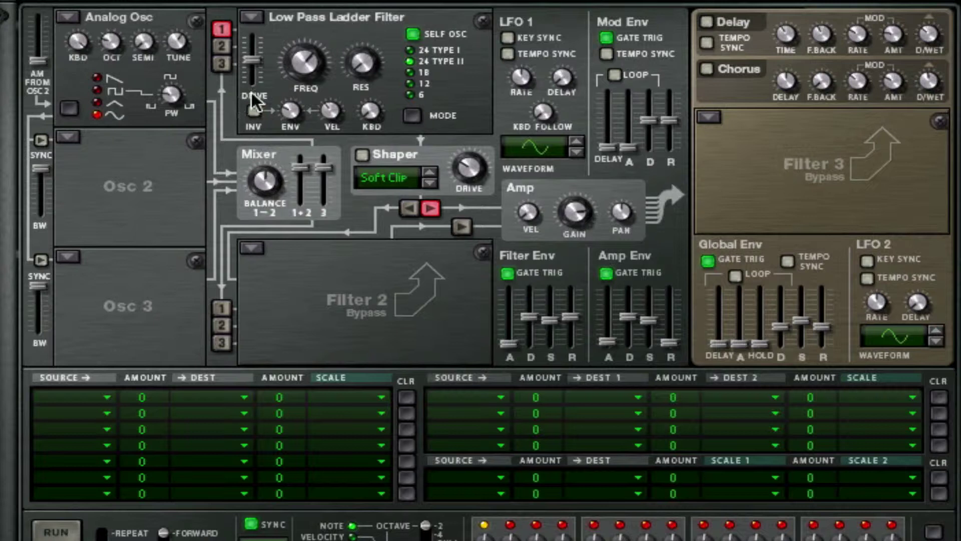
# Load an Analog oscillator in Thor's oscillator 2 slot and adjust its octave.
pyautogui.click(67, 135)
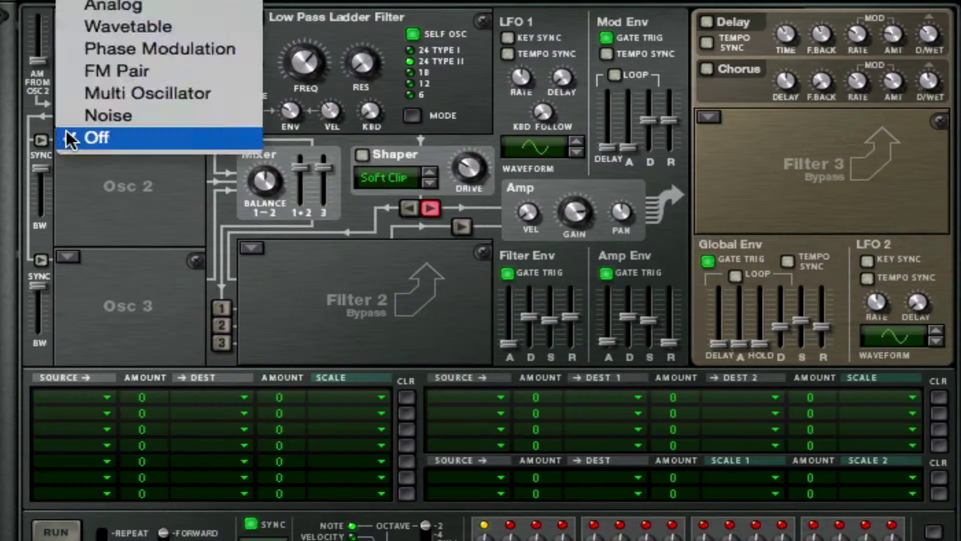
pyautogui.click(161, 9)
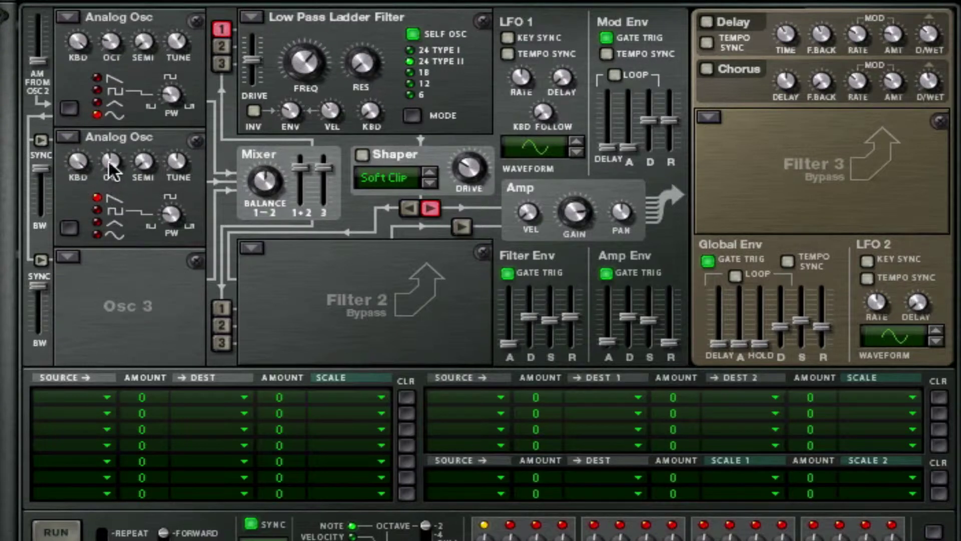
pyautogui.moveTo(104, 153); pyautogui.dragTo(107, 163)
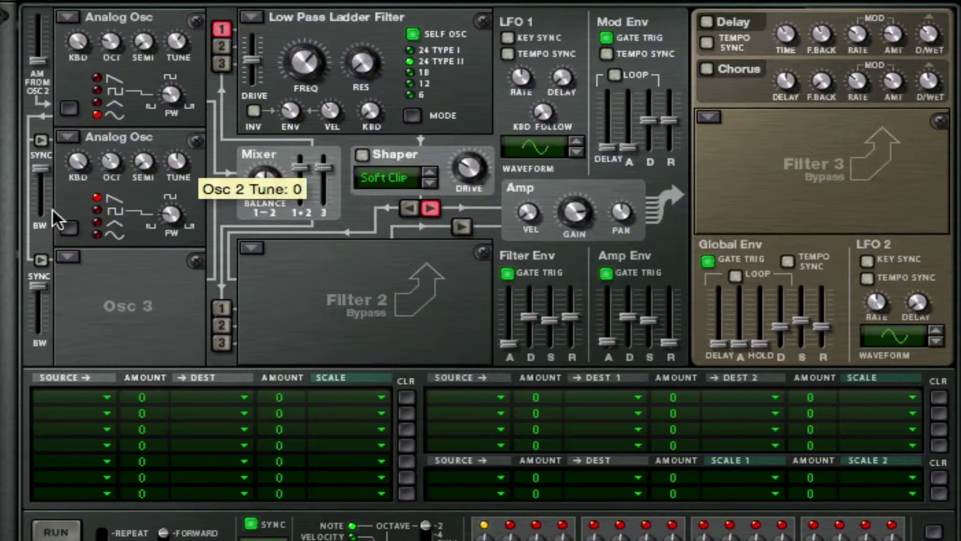
# Load a Multi Oscillator in the oscillator 3 slot with the sawtooth waveform and the Interval detune mode.
pyautogui.click(69, 257)
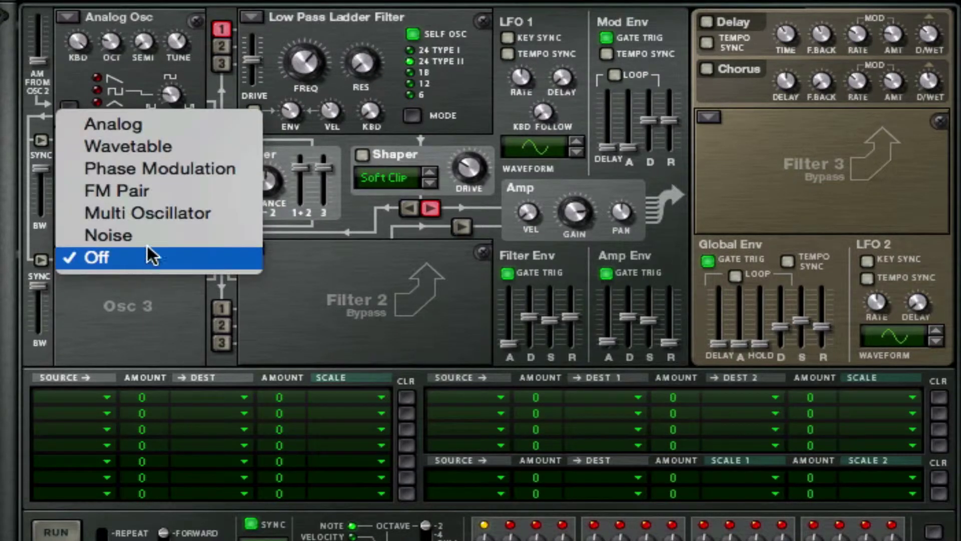
pyautogui.click(179, 211)
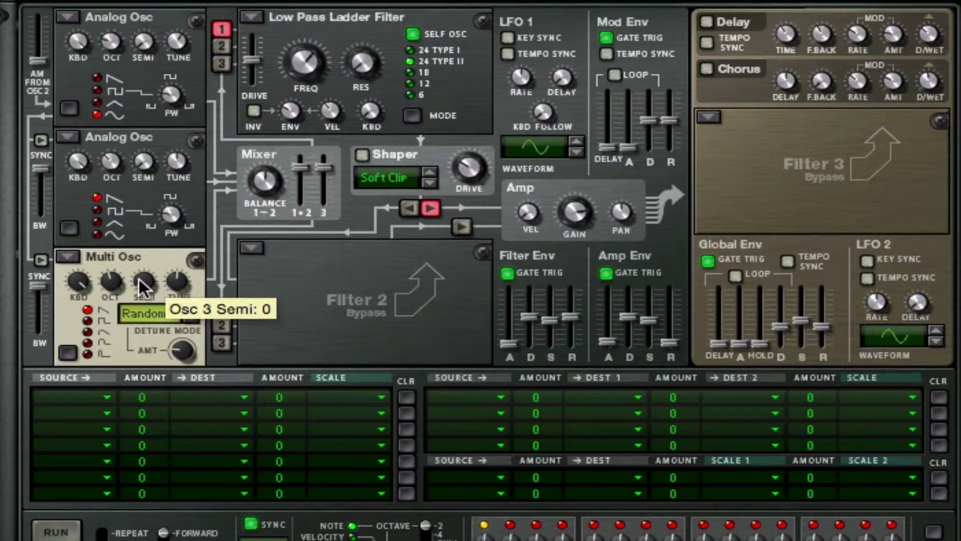
pyautogui.click(87, 321)
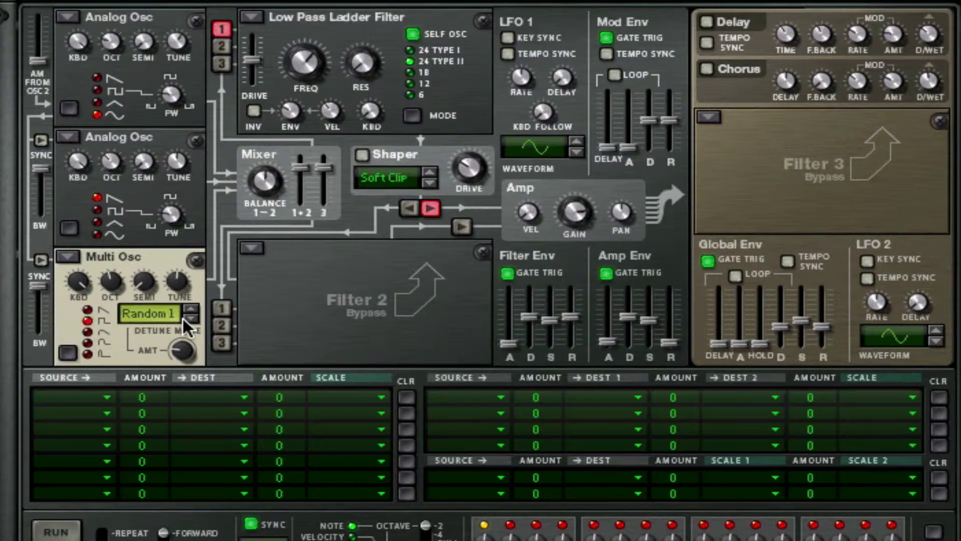
pyautogui.click(183, 317)
pyautogui.click(184, 316)
pyautogui.click(186, 307)
pyautogui.click(88, 307)
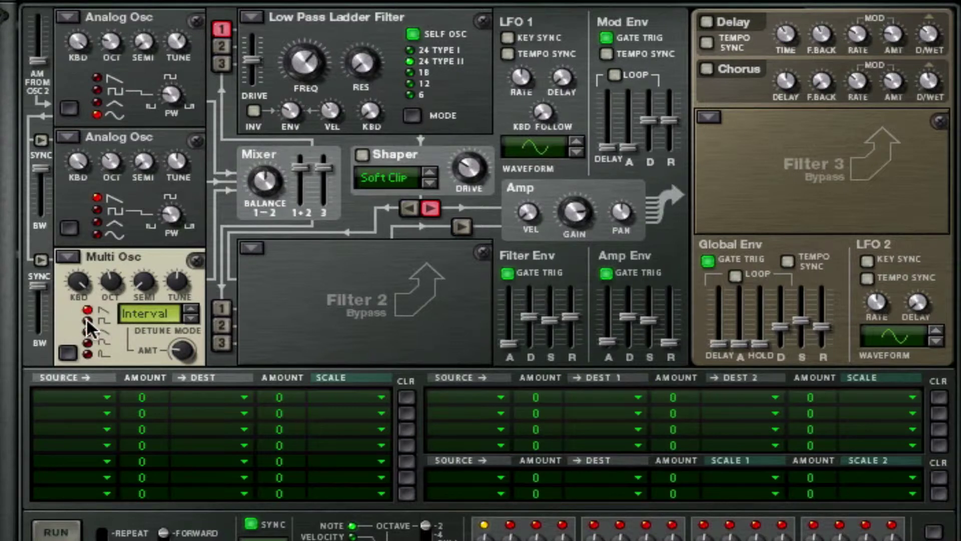
# Route only oscillator 3 into filter 1, switch it to the second waveform, and adjust its detune amount and oscillator 2's tuning.
pyautogui.click(221, 66)
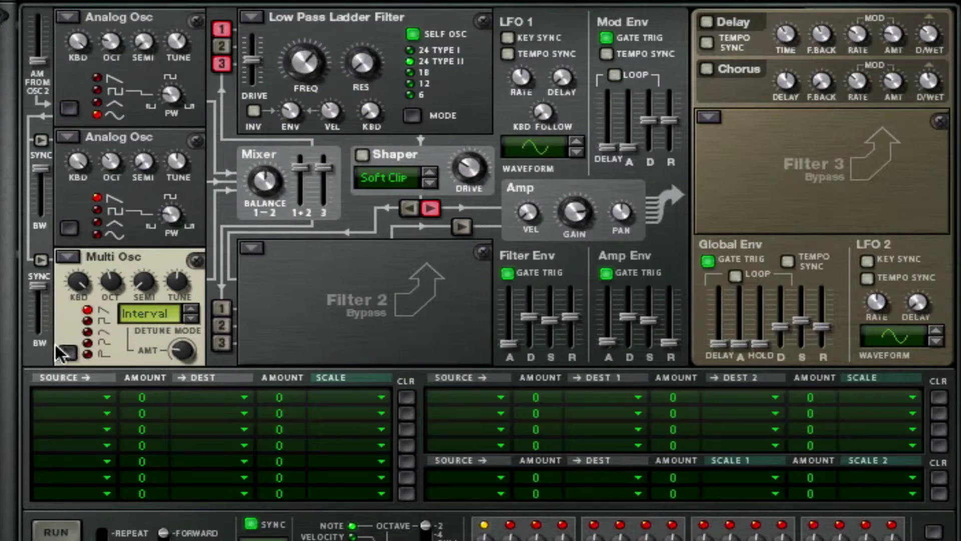
pyautogui.click(221, 31)
pyautogui.moveTo(184, 347); pyautogui.dragTo(191, 315)
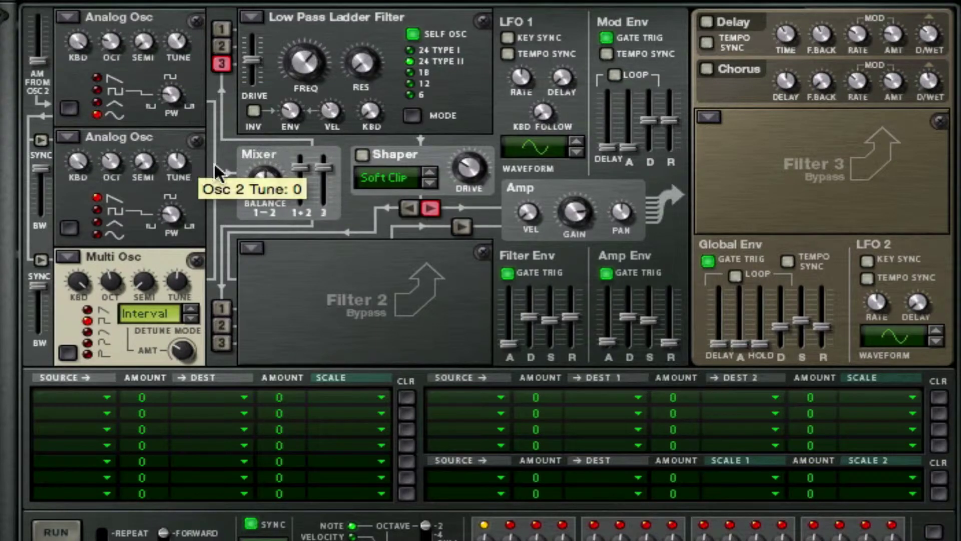
pyautogui.moveTo(179, 163); pyautogui.dragTo(179, 202)
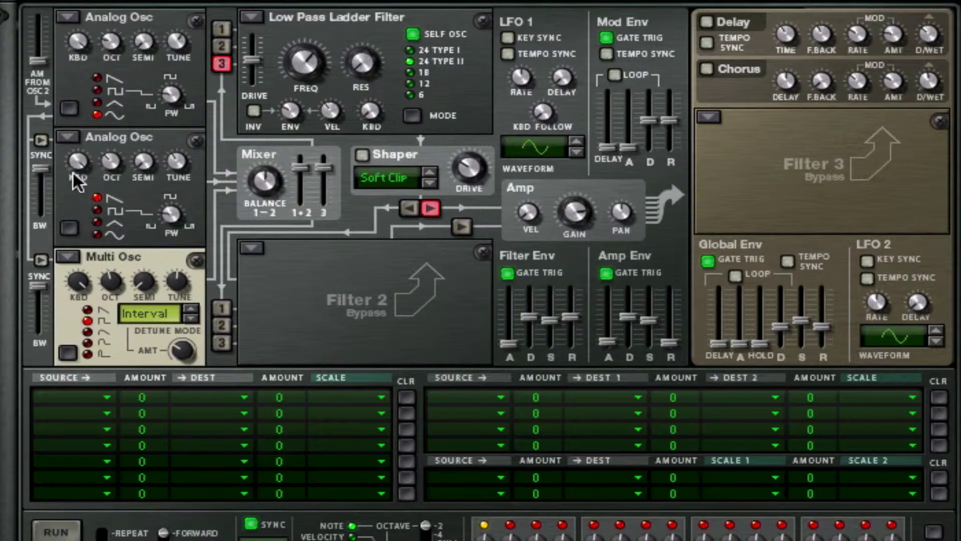
# Route oscillator 1 back into filter 1 and enable automation for the Low Pass Ladder Filter's frequency.
pyautogui.click(222, 29)
pyautogui.rightClick(305, 64)
pyautogui.click(366, 62)
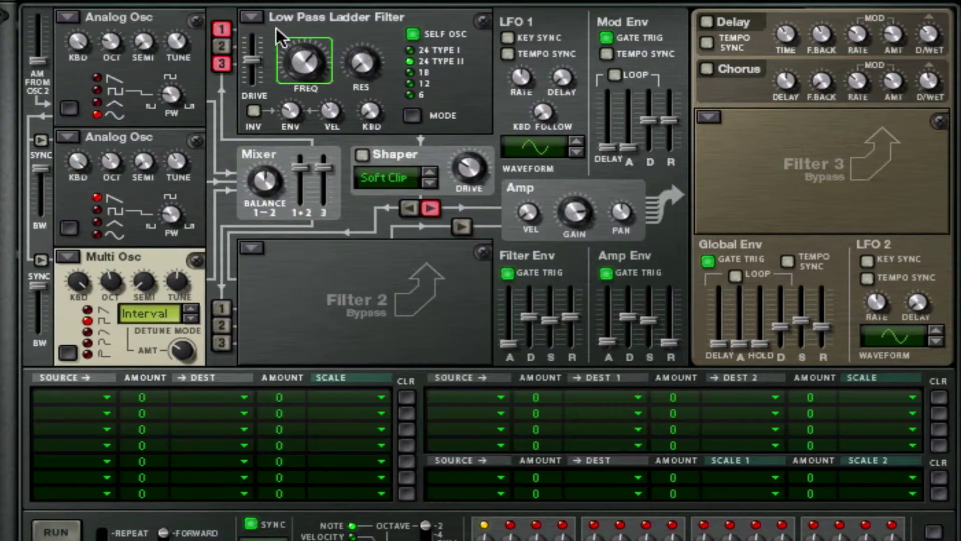
# Turn on key sync and tempo sync for LFO 1 and adjust its keyboard follow.
pyautogui.click(509, 38)
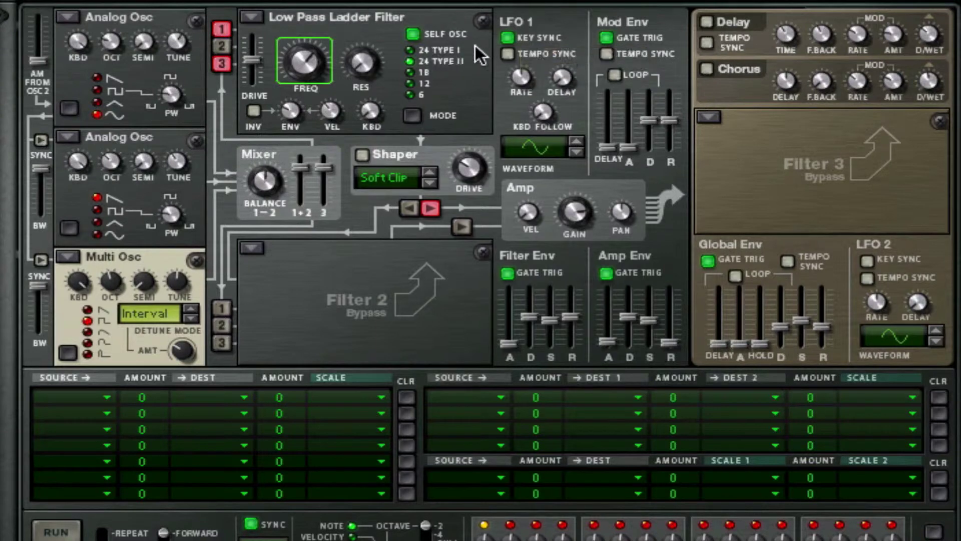
pyautogui.click(506, 54)
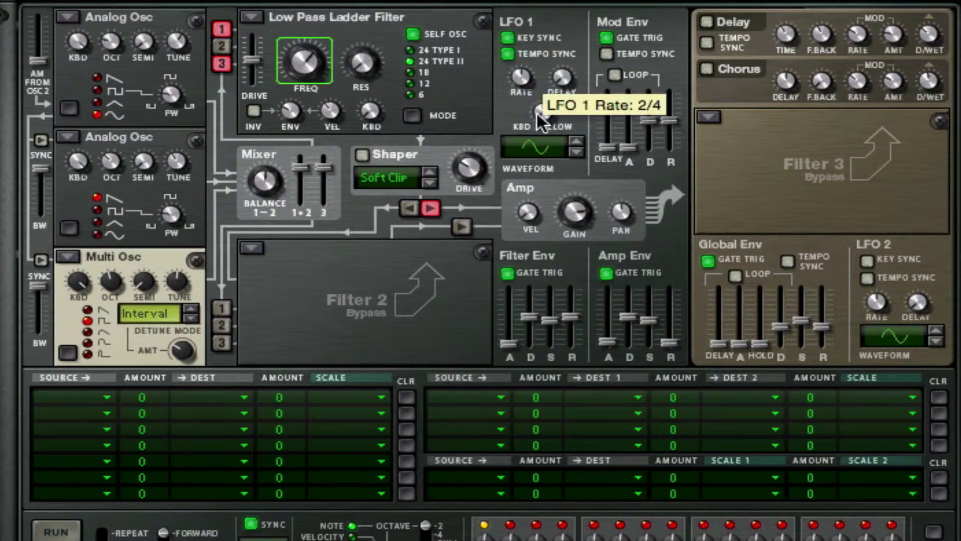
pyautogui.moveTo(543, 112); pyautogui.dragTo(543, 75)
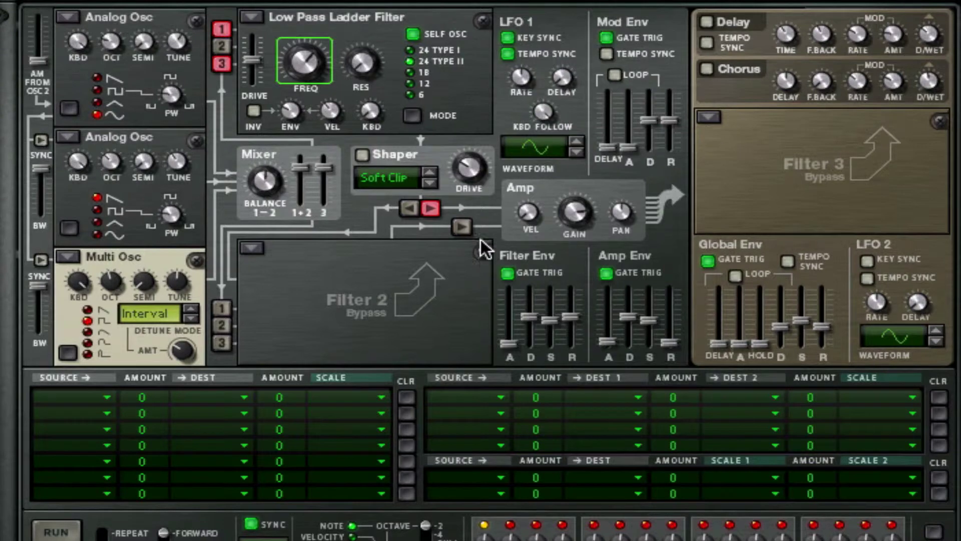
# Set LFO 1's waveform to 6.
pyautogui.click(574, 140)
pyautogui.click(574, 139)
pyautogui.click(574, 140)
pyautogui.click(574, 140)
pyautogui.moveTo(549, 151)
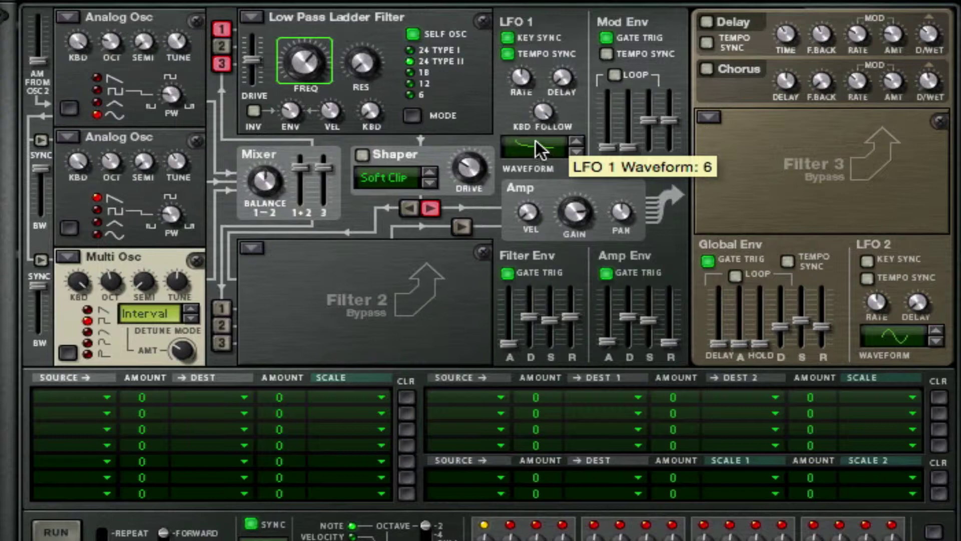
# Adjust LFO 1's rate and the Low Pass Ladder Filter's envelope amount.
pyautogui.moveTo(534, 68); pyautogui.dragTo(544, 5)
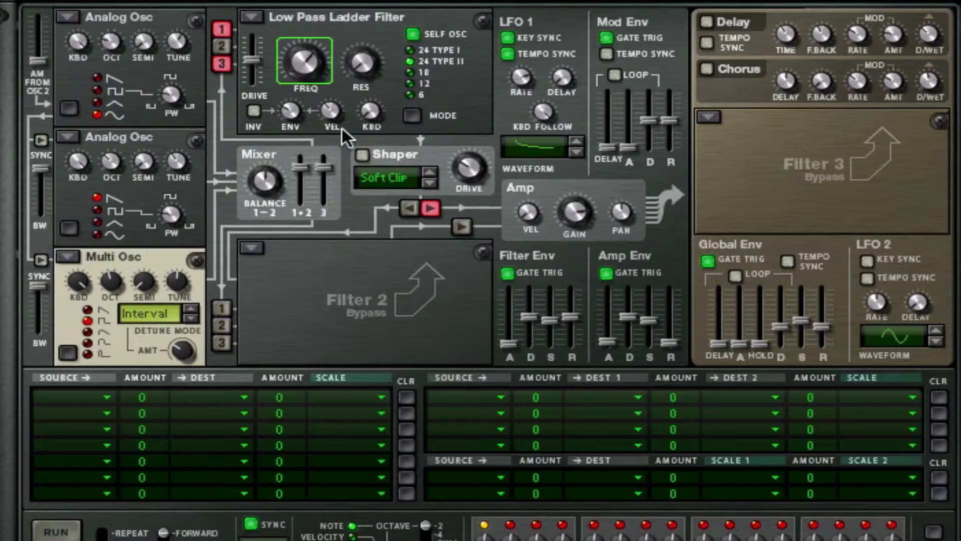
pyautogui.moveTo(292, 120); pyautogui.dragTo(317, 36)
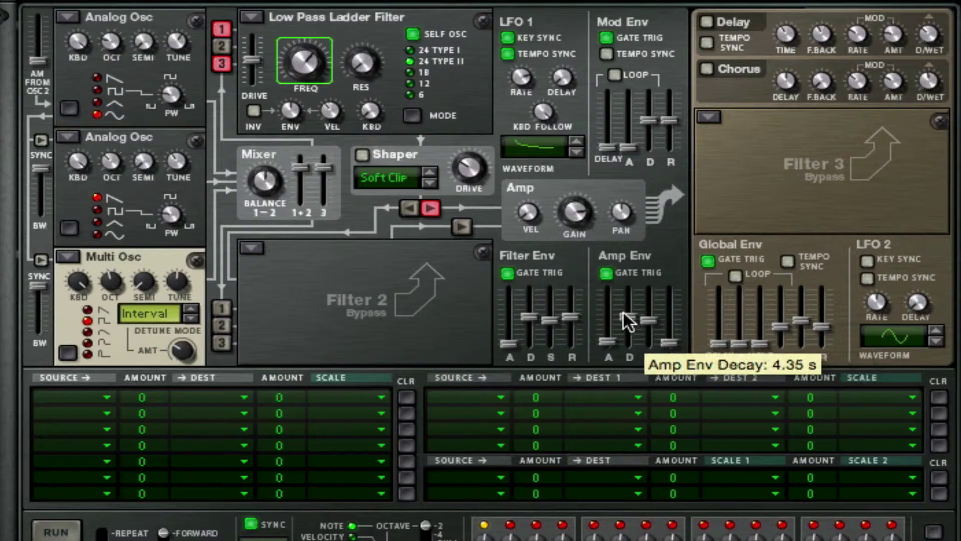
# Raise the amp and filter envelopes' sustain to maximum, lengthen the amp release slightly, and shorten the filter envelope's decay and release.
pyautogui.moveTo(650, 314); pyautogui.dragTo(650, 288)
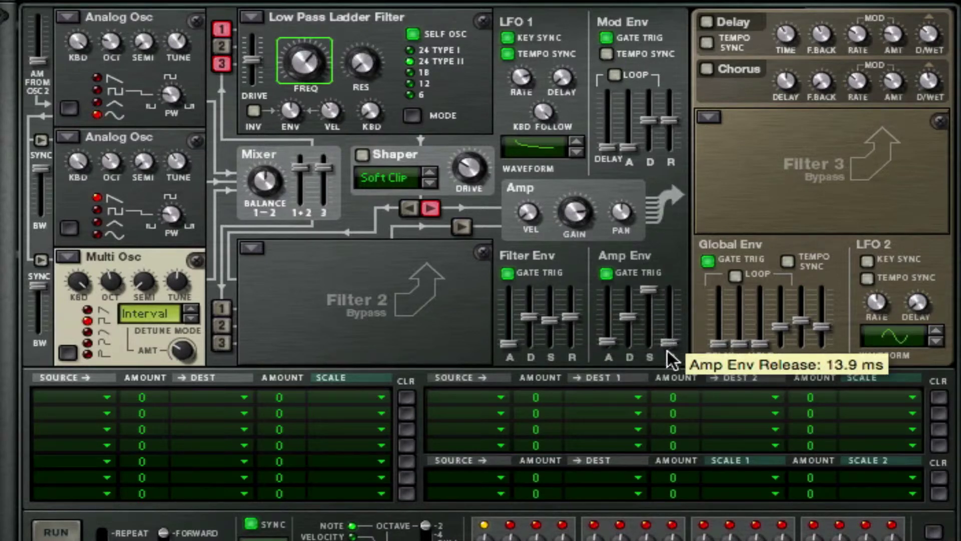
pyautogui.moveTo(669, 344); pyautogui.dragTo(670, 335)
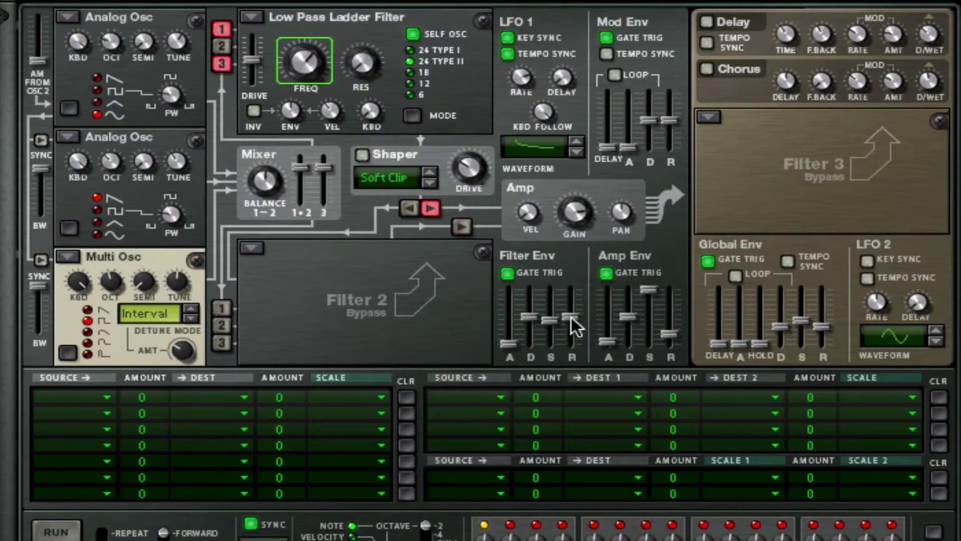
pyautogui.moveTo(552, 323); pyautogui.dragTo(581, 271)
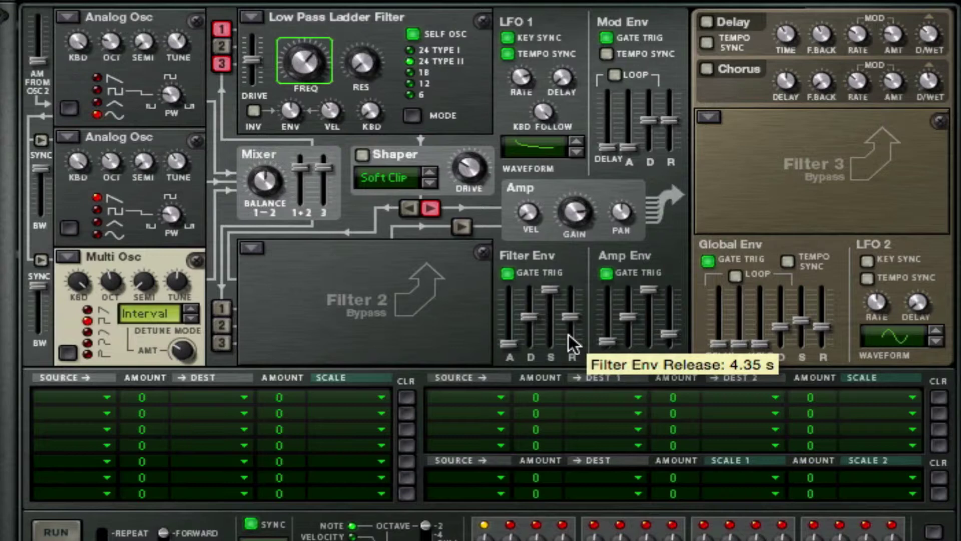
pyautogui.moveTo(525, 309); pyautogui.dragTo(524, 338)
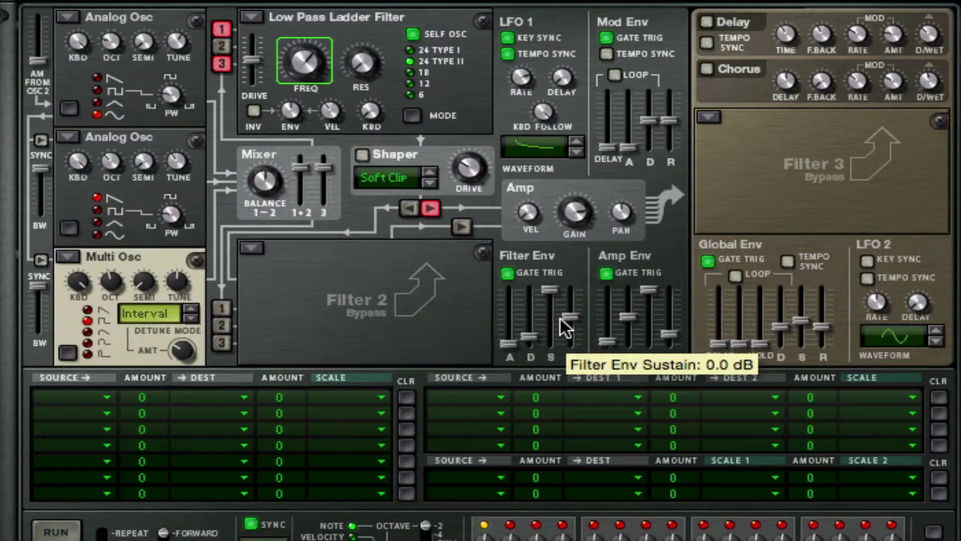
pyautogui.moveTo(560, 318); pyautogui.dragTo(570, 336)
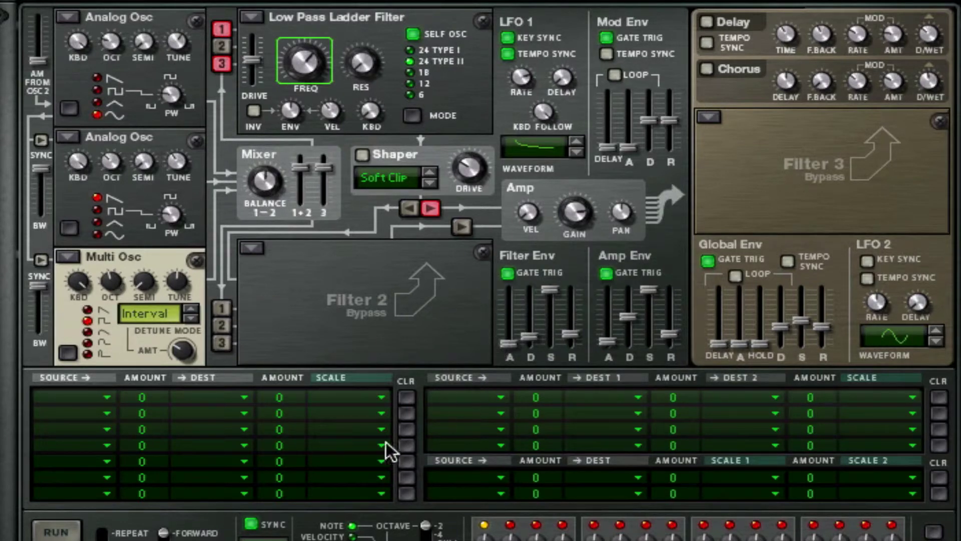
# Add a modulation routing from Osc 2 to Osc 1 FM with an amount of 55.
pyautogui.click(84, 396)
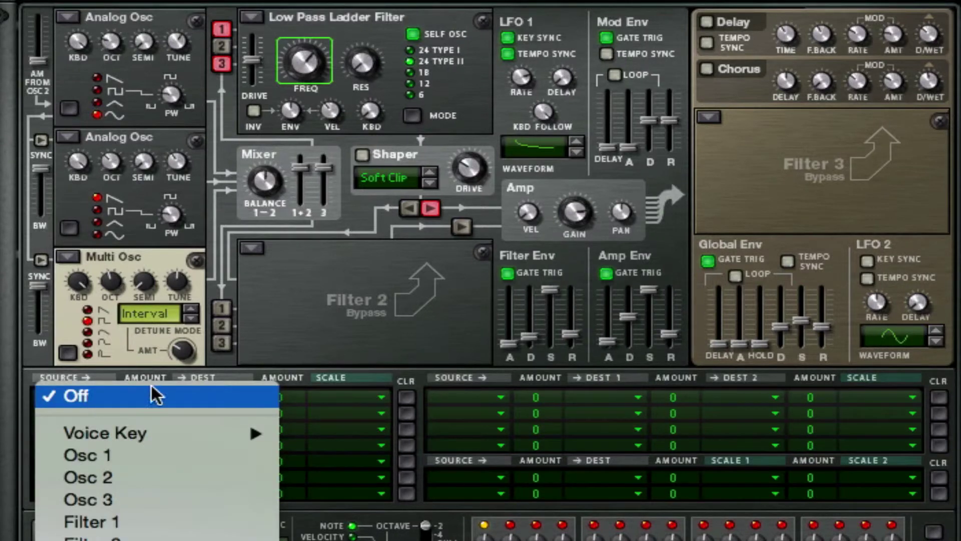
pyautogui.click(144, 464)
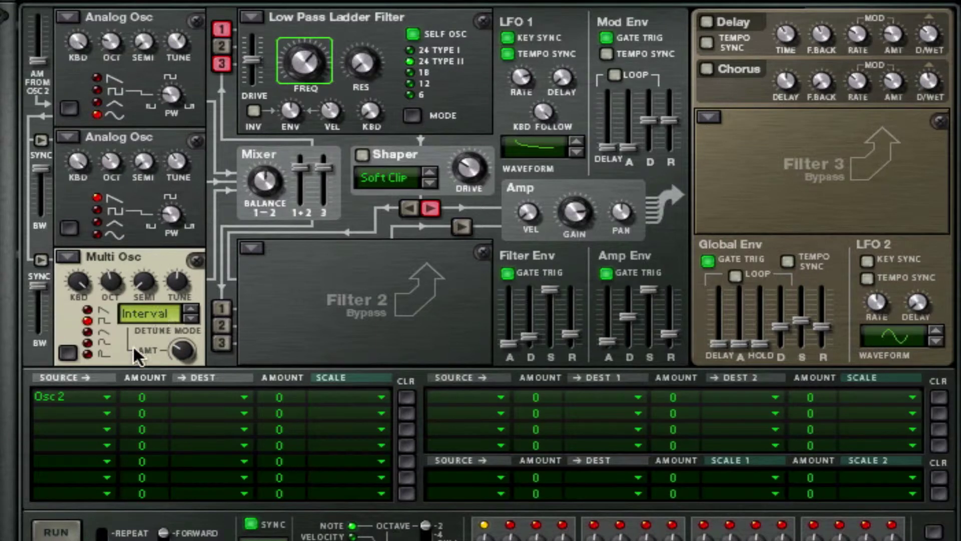
pyautogui.click(217, 397)
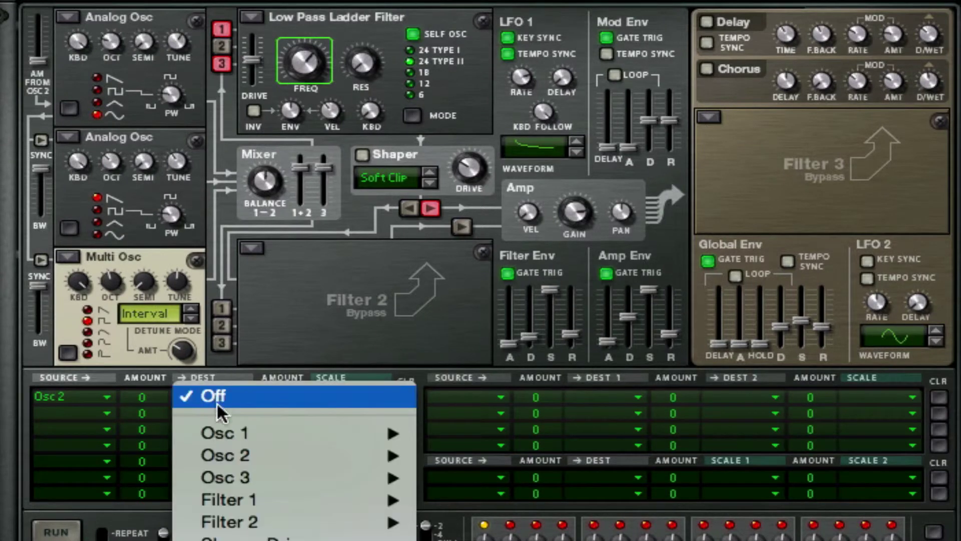
pyautogui.moveTo(235, 435)
pyautogui.click(601, 455)
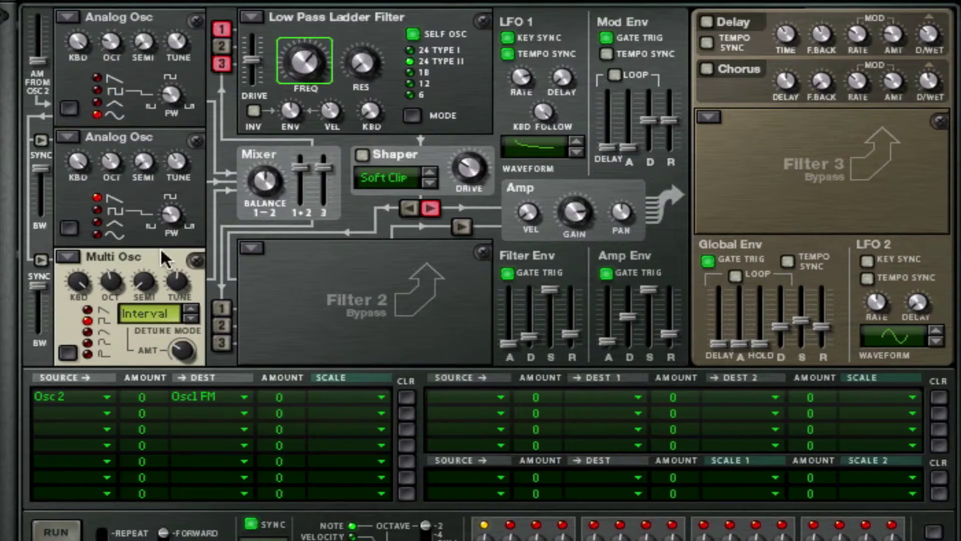
pyautogui.moveTo(149, 395); pyautogui.dragTo(223, 320)
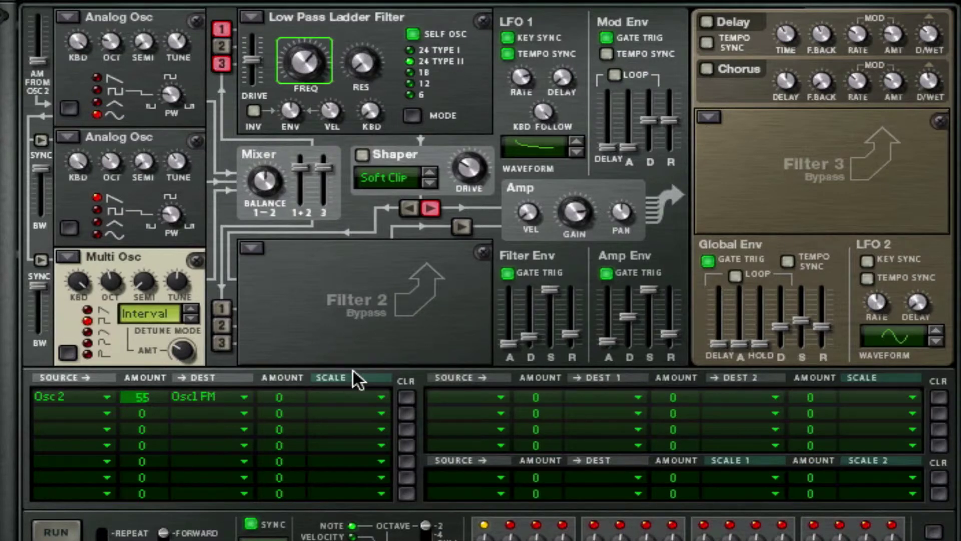
# Route LFO 1 to Filter 1 frequency with an amount of 100 and adjust the Low Pass Ladder Filter's frequency.
pyautogui.click(97, 412)
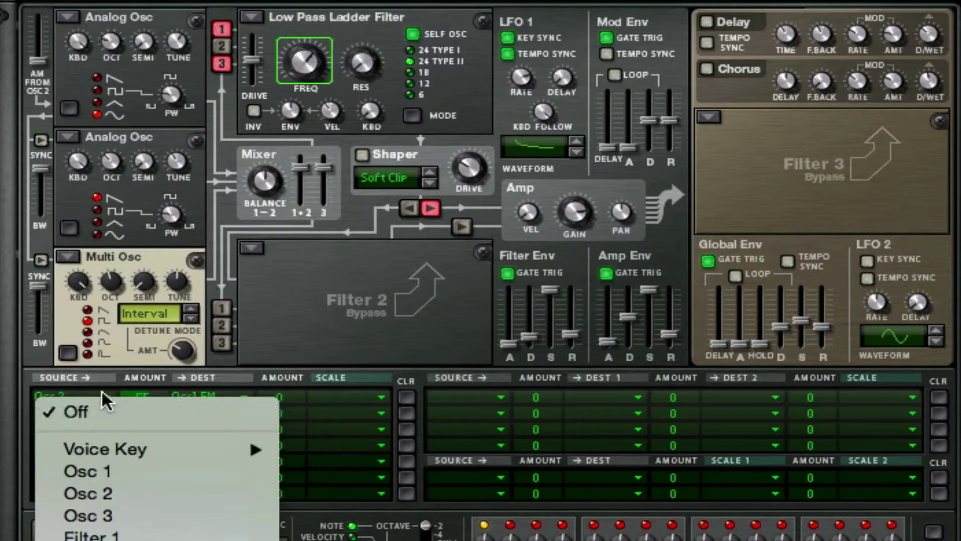
pyautogui.click(100, 535)
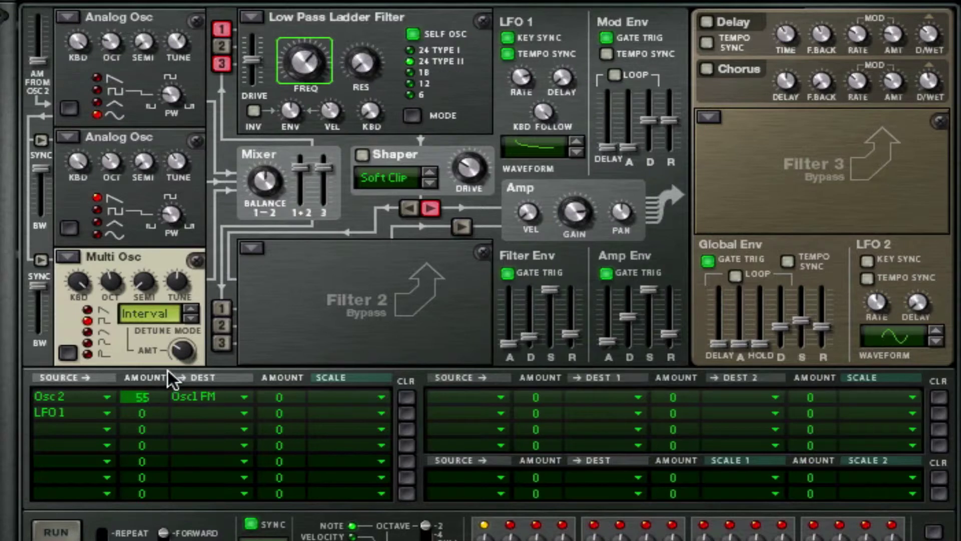
pyautogui.click(186, 399)
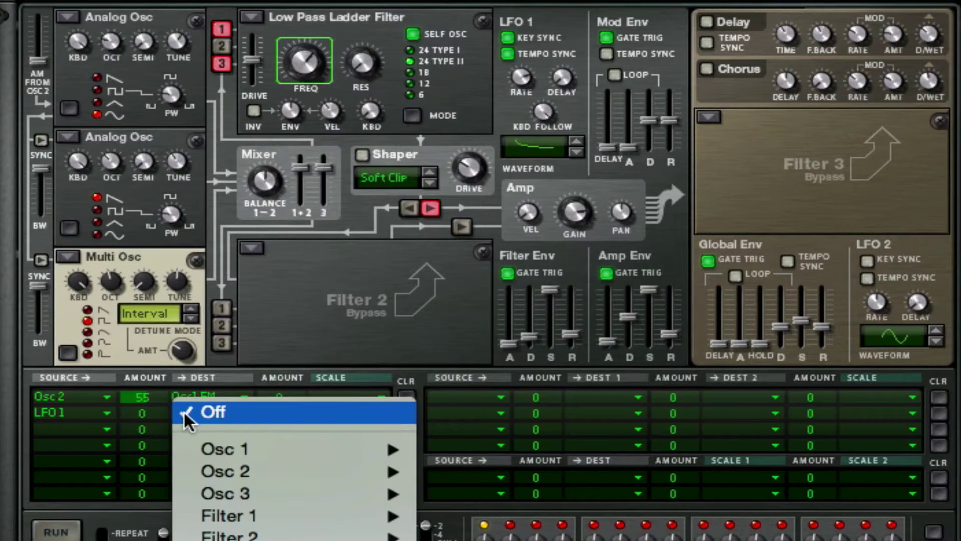
pyautogui.moveTo(267, 523)
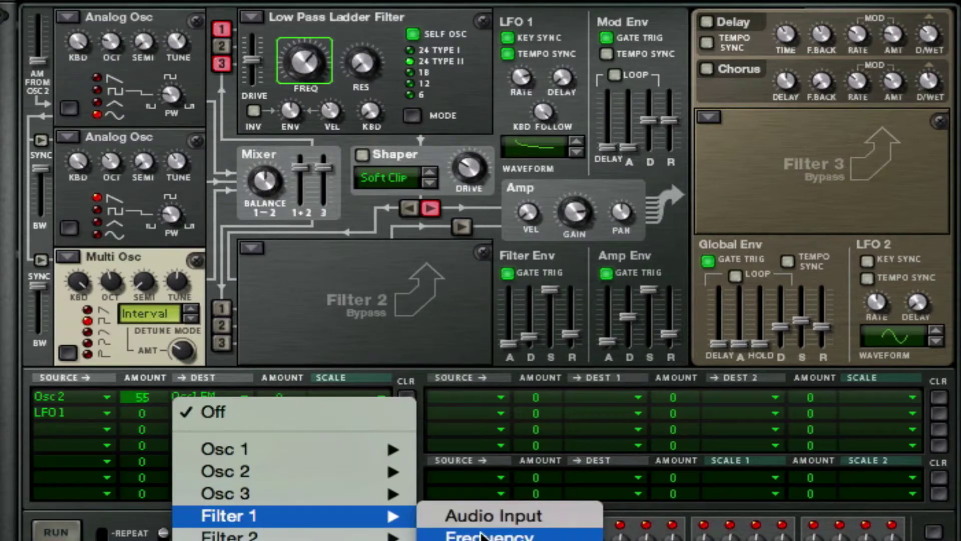
pyautogui.click(478, 535)
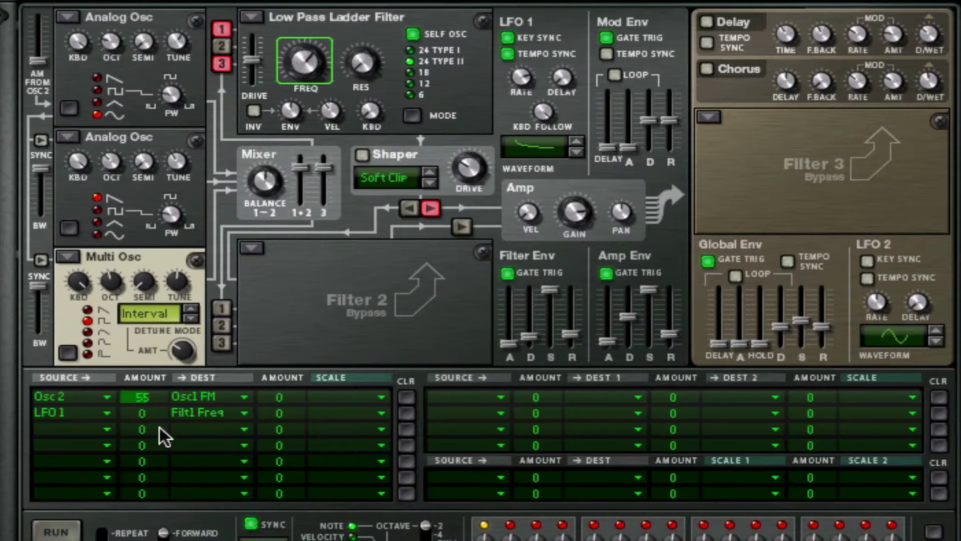
pyautogui.moveTo(156, 413); pyautogui.dragTo(157, 371)
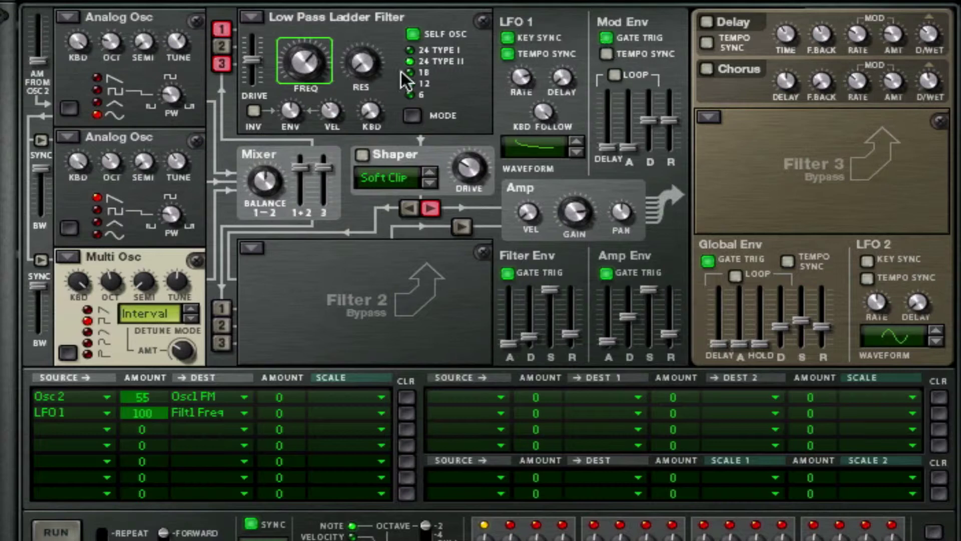
pyautogui.moveTo(311, 82); pyautogui.dragTo(337, 66)
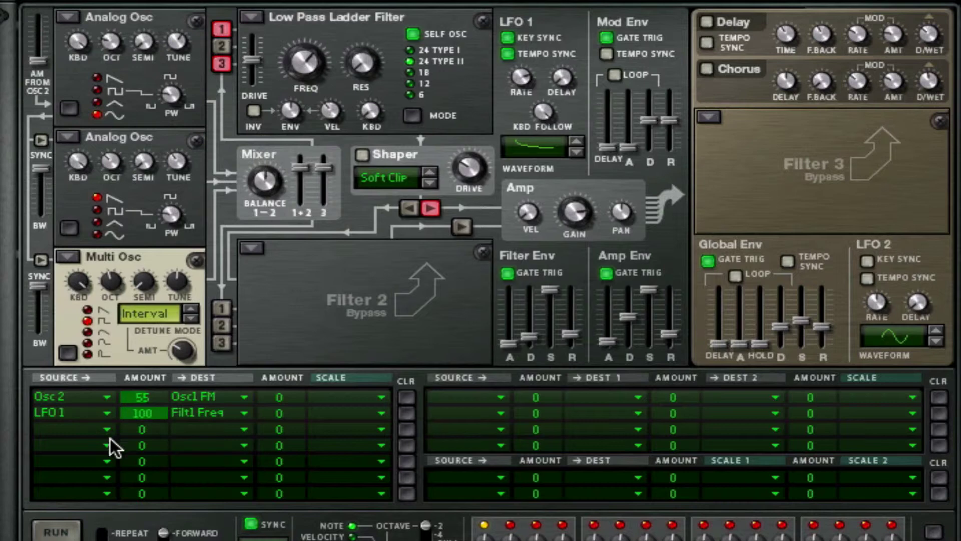
# In the first dual-destination modulation row, route LFO 1 to Amp Gain with an amount of 83.
pyautogui.click(464, 400)
pyautogui.click(481, 540)
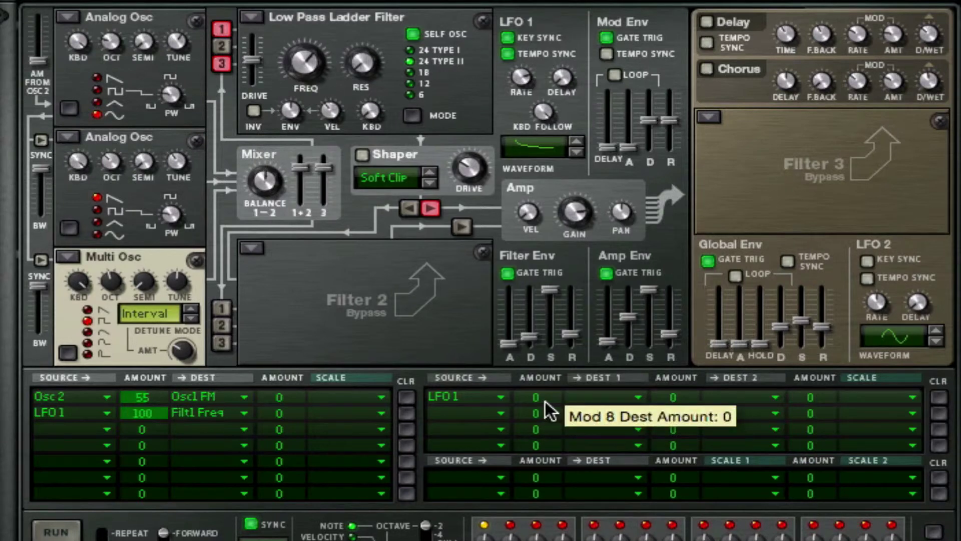
pyautogui.moveTo(545, 401); pyautogui.dragTo(564, 264)
pyautogui.click(610, 396)
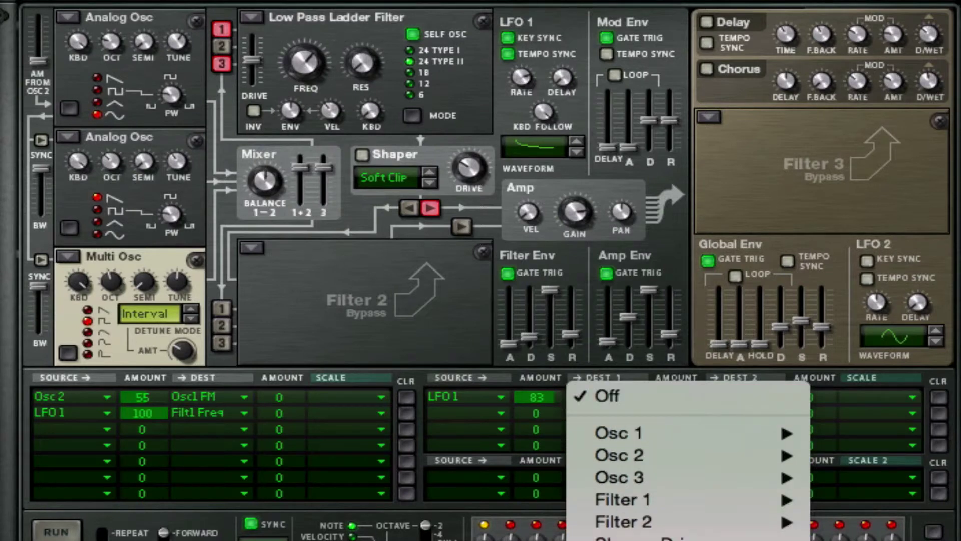
pyautogui.click(676, 539)
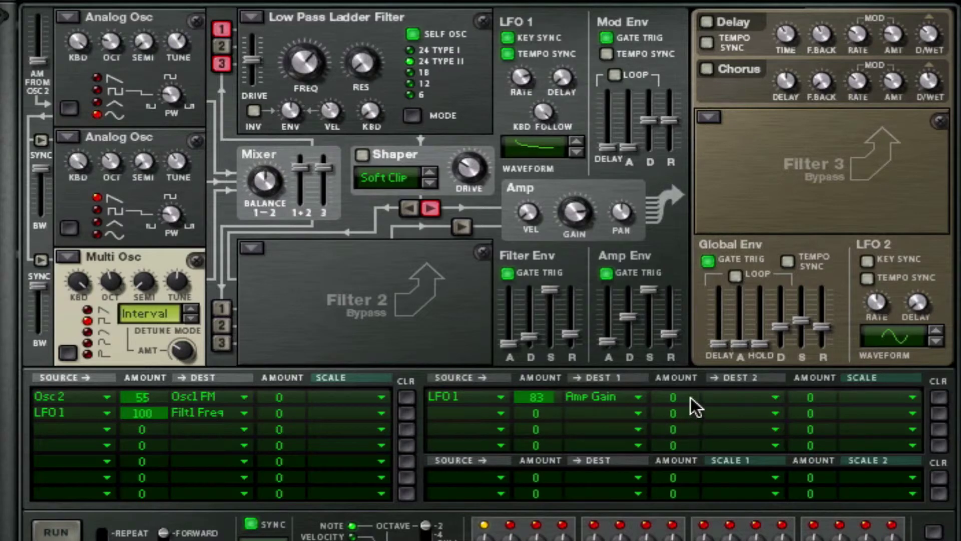
# Add LFO 1 Rate as the second destination of the Amp Gain modulation row, with an amount of 45.
pyautogui.moveTo(662, 403); pyautogui.dragTo(696, 401)
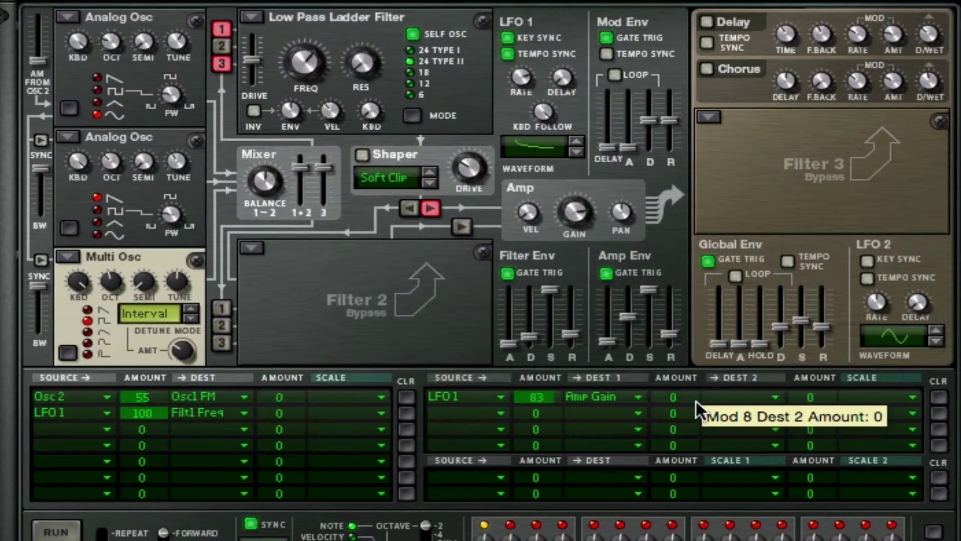
pyautogui.click(716, 401)
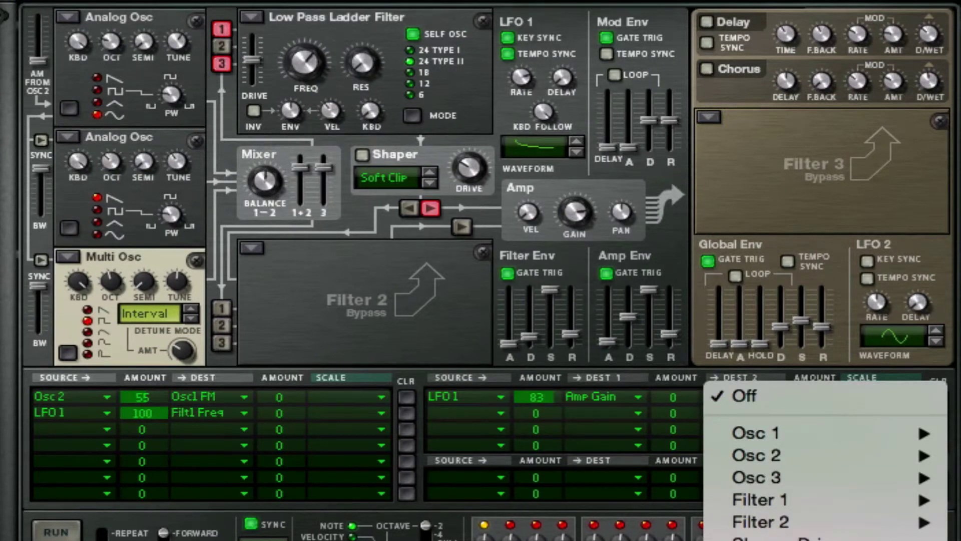
pyautogui.click(751, 540)
pyautogui.moveTo(678, 401); pyautogui.dragTo(691, 377)
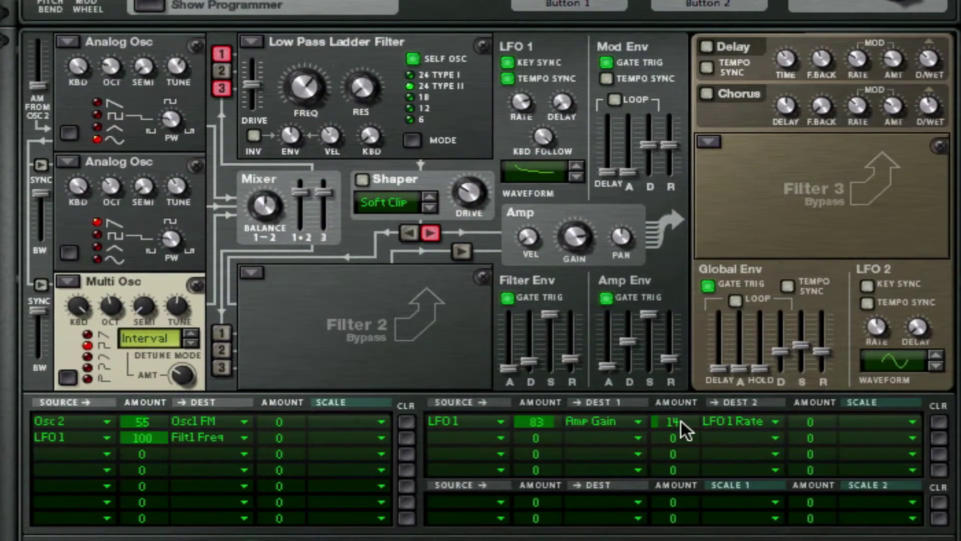
pyautogui.moveTo(681, 421); pyautogui.dragTo(724, 371)
# In the third dual-destination modulation row, route LFO 1 to the delay's dry/wet with an amount of 37.
pyautogui.click(488, 452)
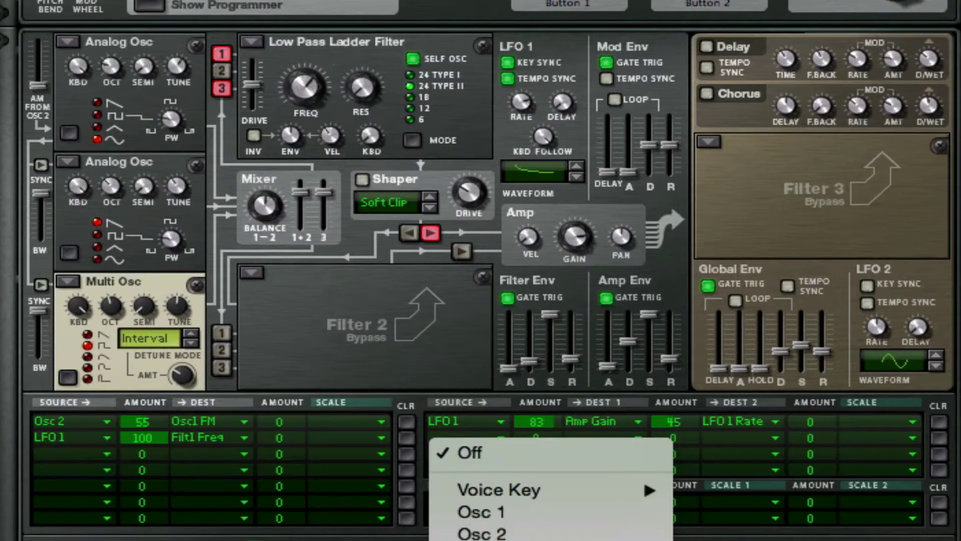
pyautogui.click(489, 539)
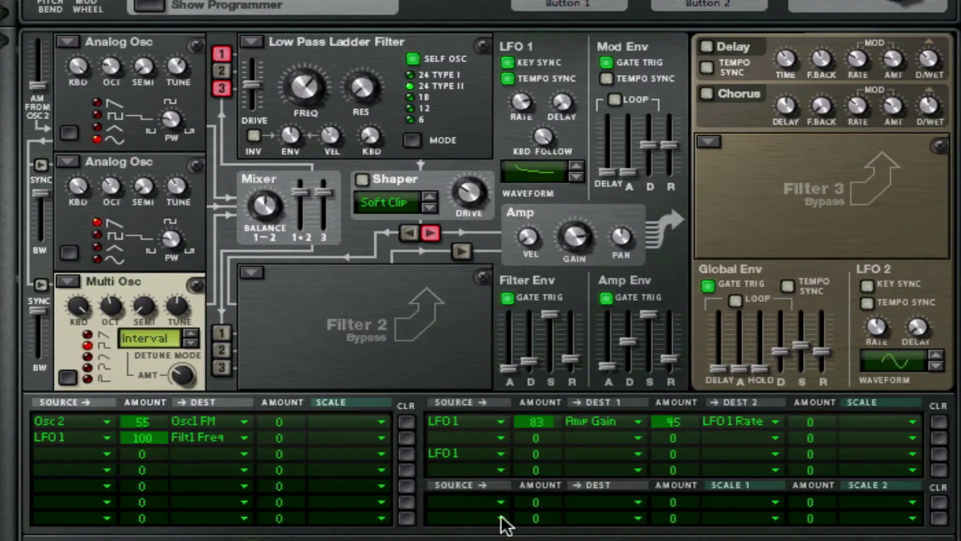
pyautogui.moveTo(533, 457); pyautogui.dragTo(564, 393)
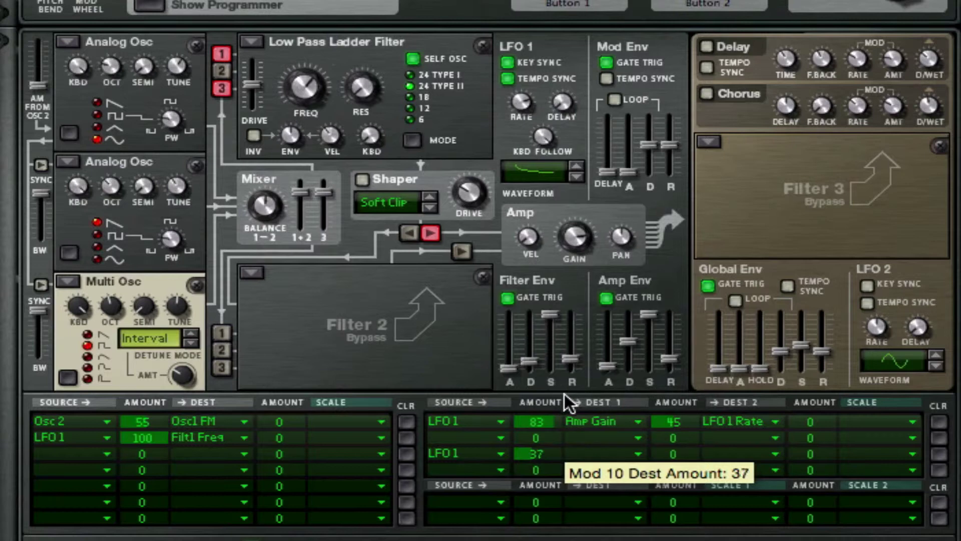
pyautogui.click(594, 452)
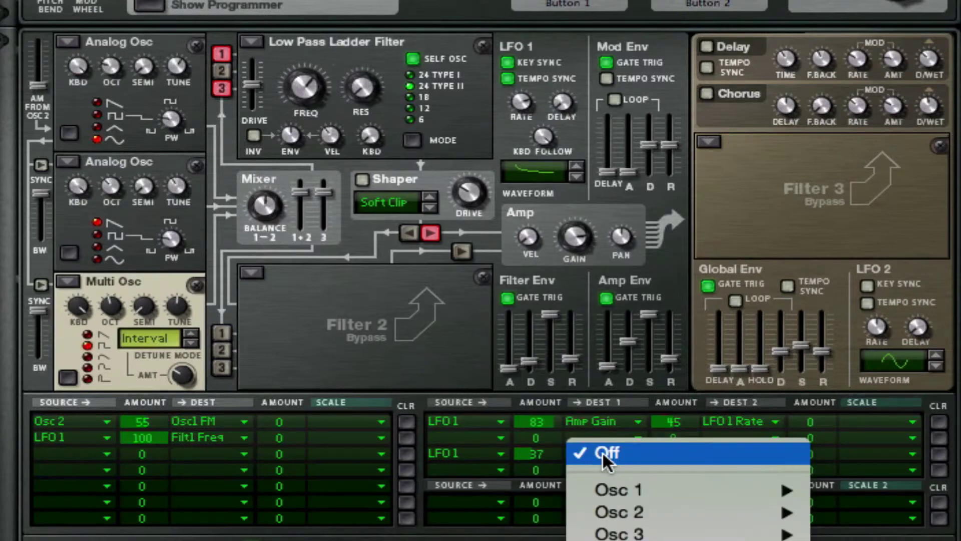
pyautogui.click(603, 452)
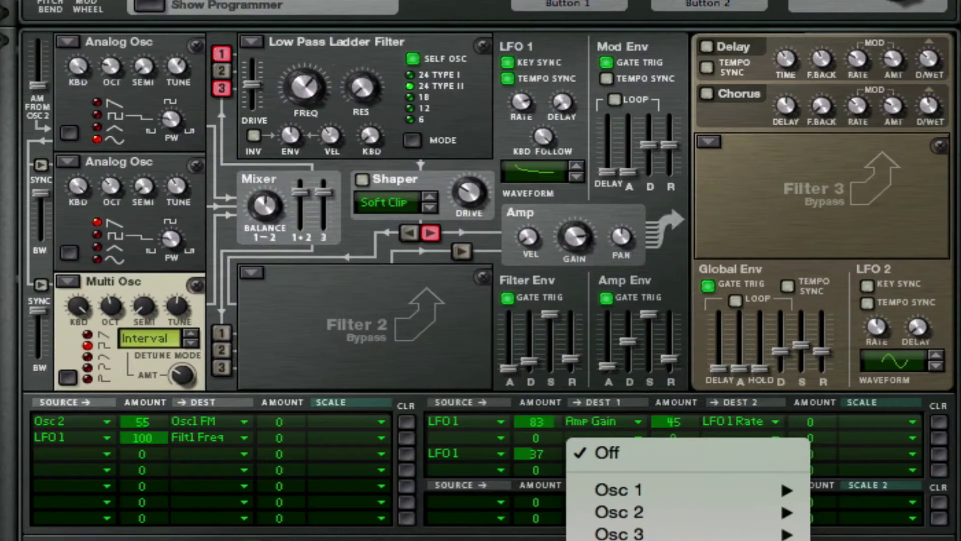
pyautogui.scroll(-2, 688, 481)
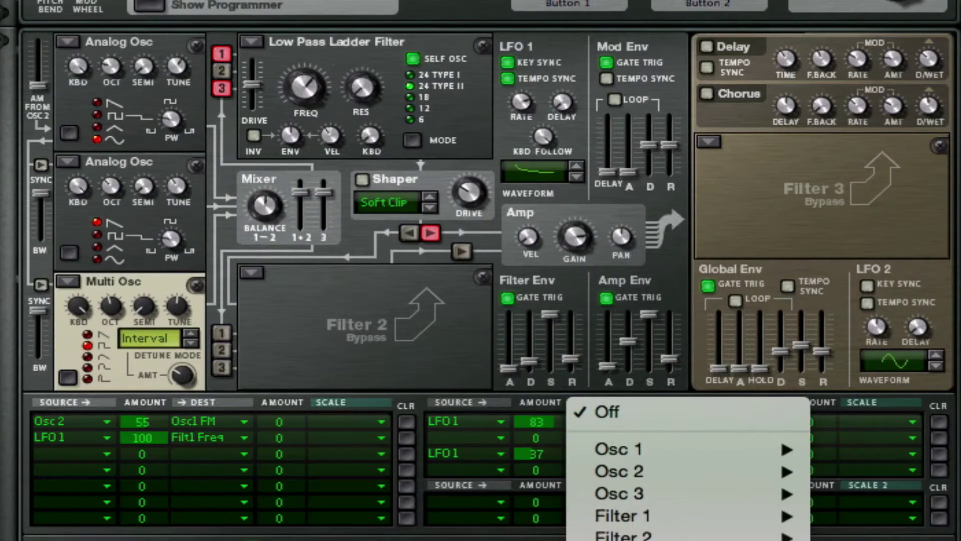
pyautogui.press('Return')
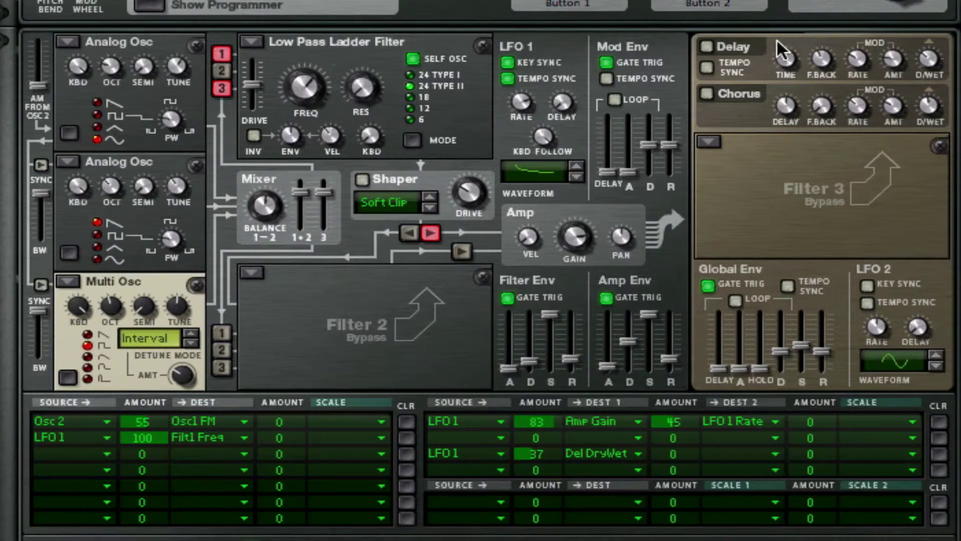
# Turn on the chorus and the tempo-synced delay, and adjust the chorus delay and the delay time.
pyautogui.click(702, 94)
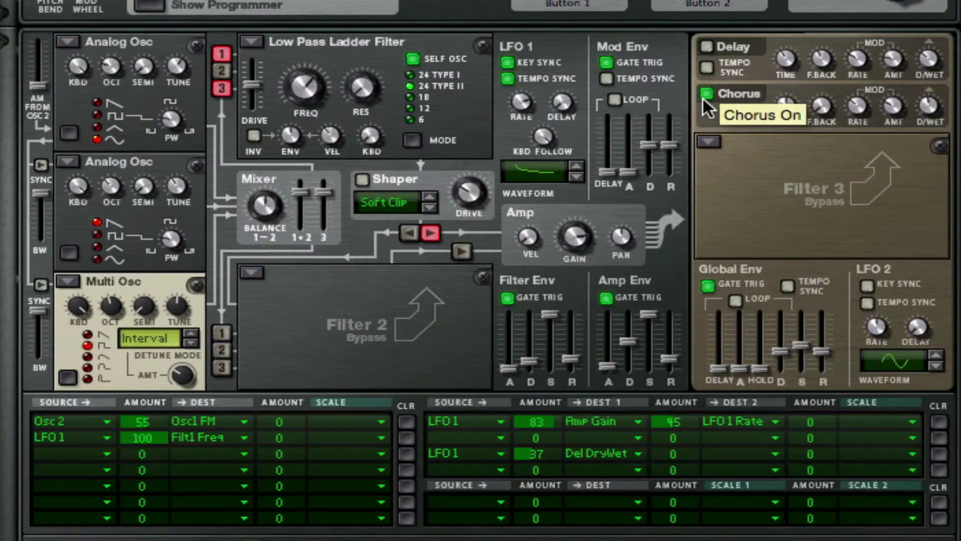
pyautogui.moveTo(792, 103); pyautogui.dragTo(787, 212)
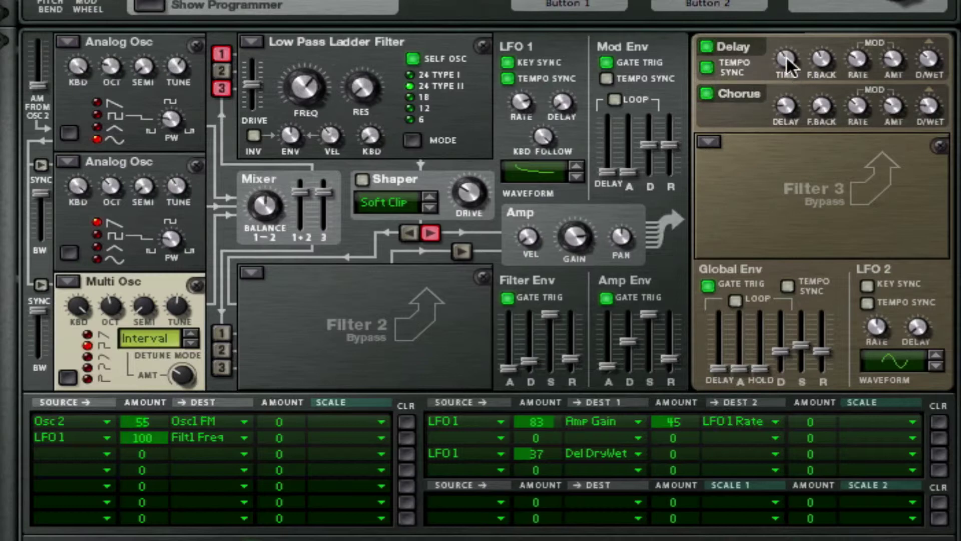
pyautogui.moveTo(786, 58)
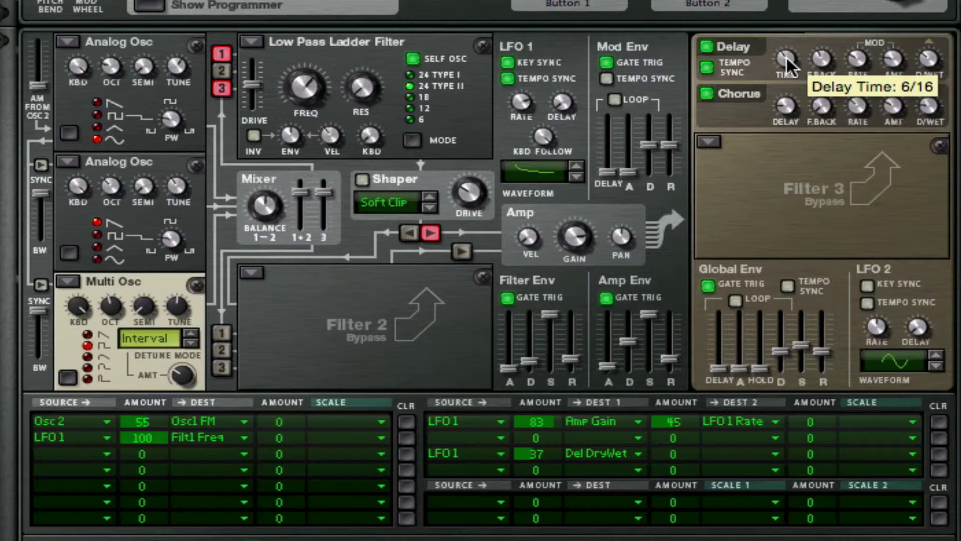
pyautogui.moveTo(786, 58); pyautogui.dragTo(773, 144)
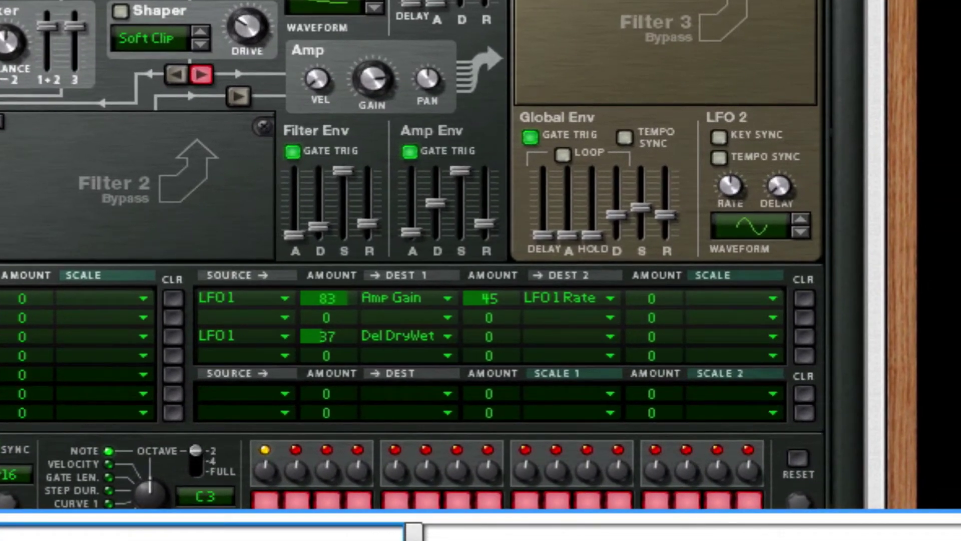
# Enlarge the sequencer area so that its tracks and timeline are in view.
pyautogui.moveTo(446, 511); pyautogui.dragTo(595, 21)
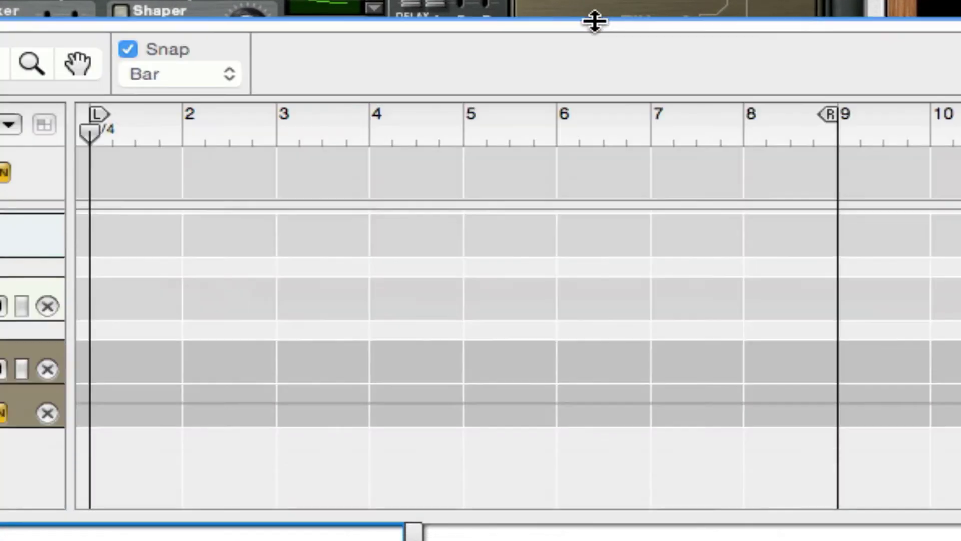
# Draw an eight-bar Filter 1 Freq automation clip from bar 1 and ramp its value from 127 down to 0.
pyautogui.click(120, 403)
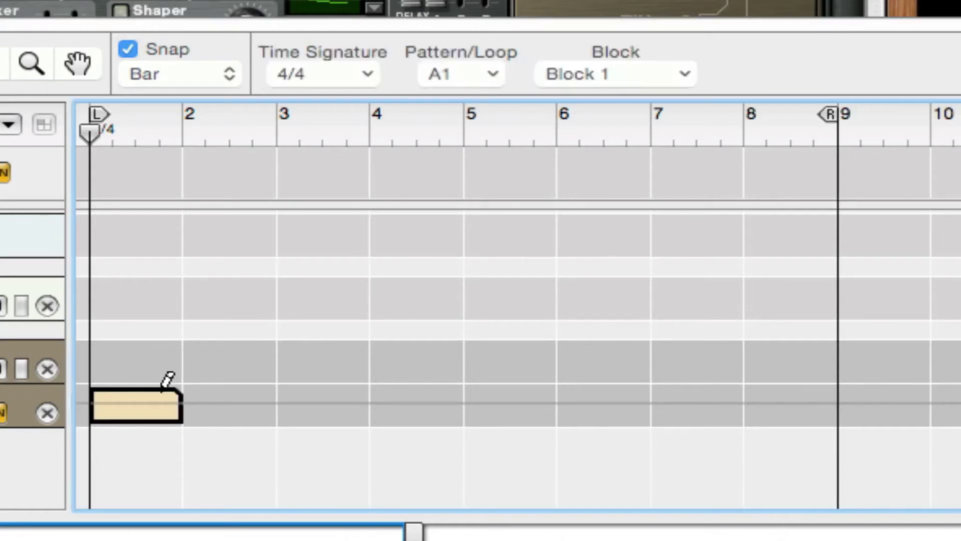
pyautogui.moveTo(189, 404); pyautogui.dragTo(837, 407)
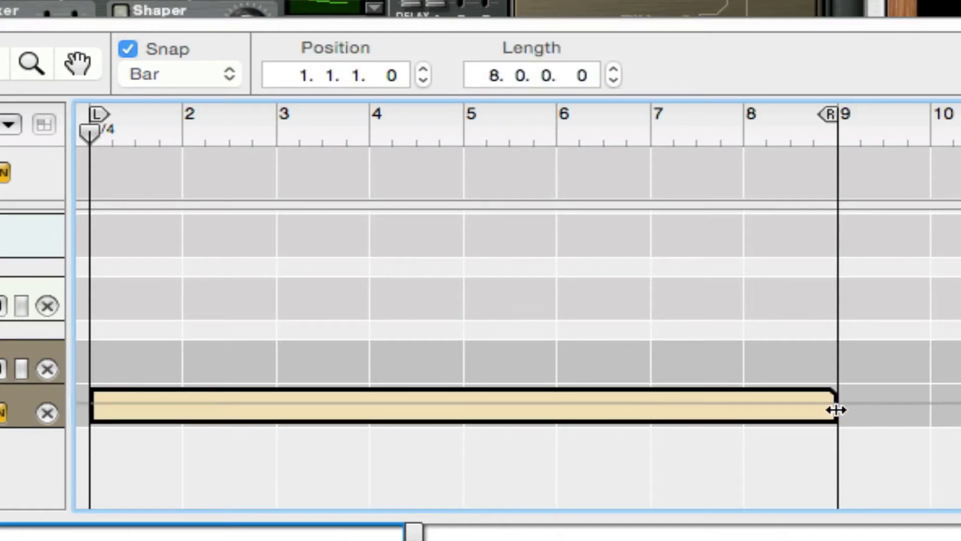
pyautogui.doubleClick(246, 420)
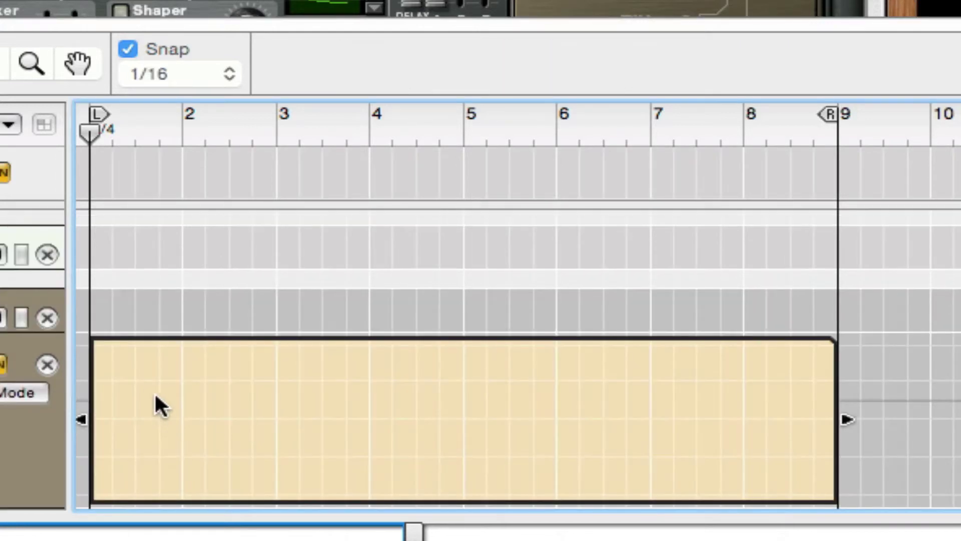
pyautogui.click(95, 338)
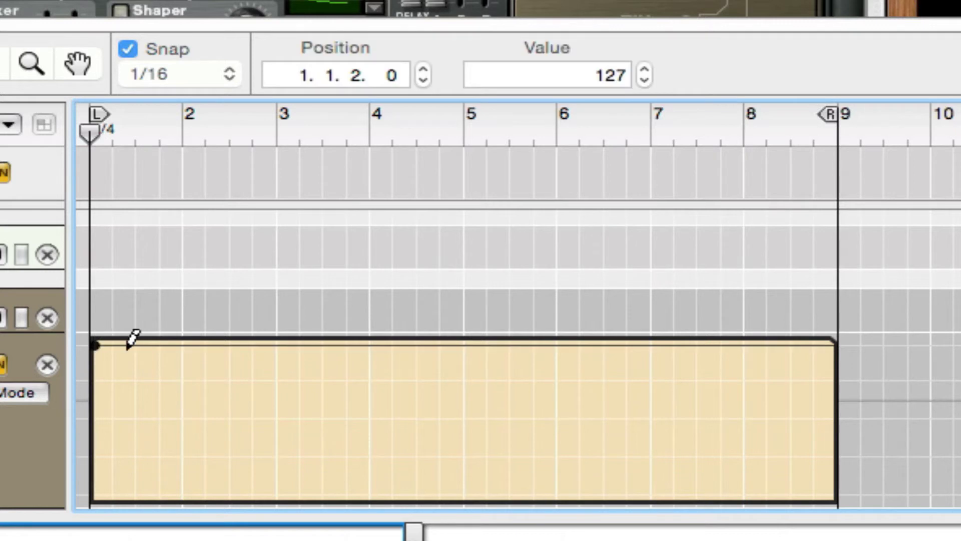
pyautogui.click(827, 493)
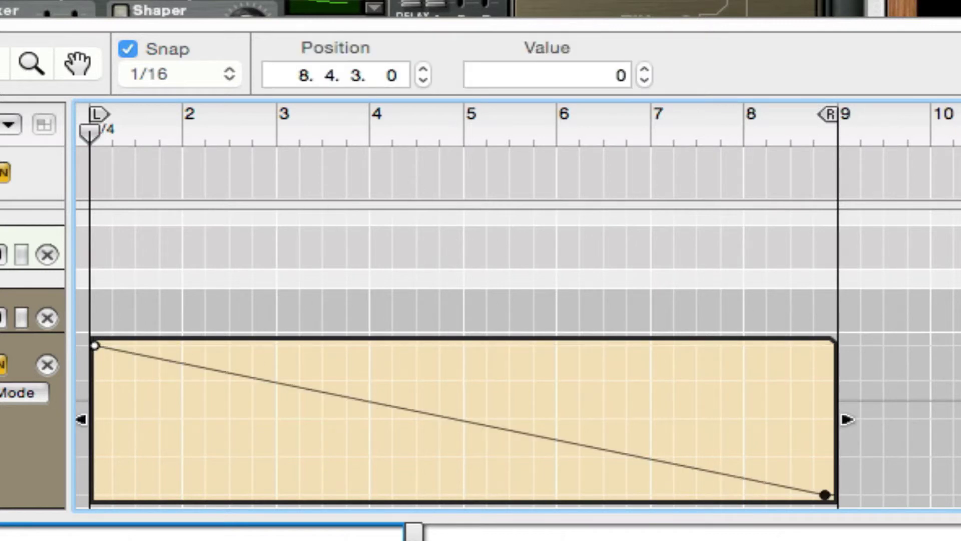
# Draw a two-bar note clip covering bars 7 and 8 above the automation clip, and open it for editing.
pyautogui.click(571, 292)
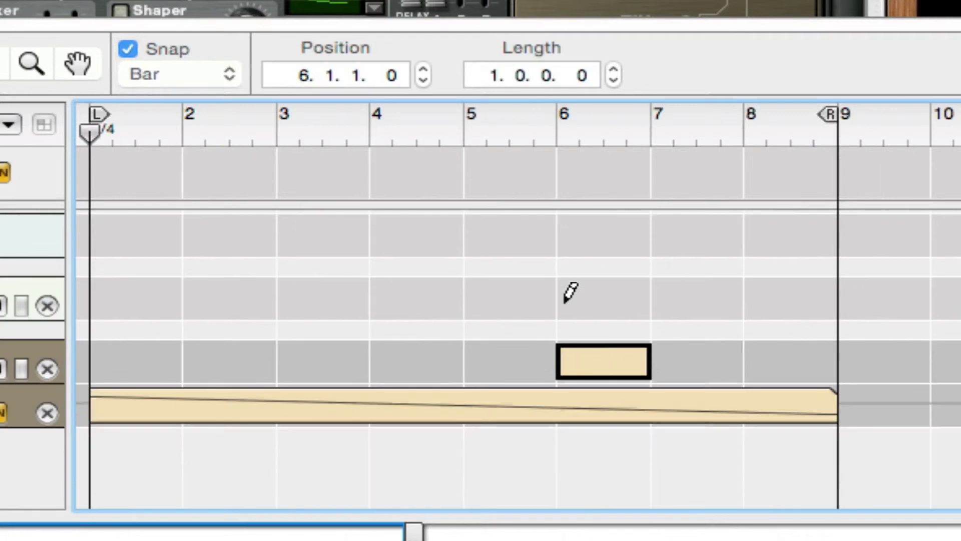
pyautogui.moveTo(661, 360); pyautogui.dragTo(783, 360)
pyautogui.doubleClick(776, 358)
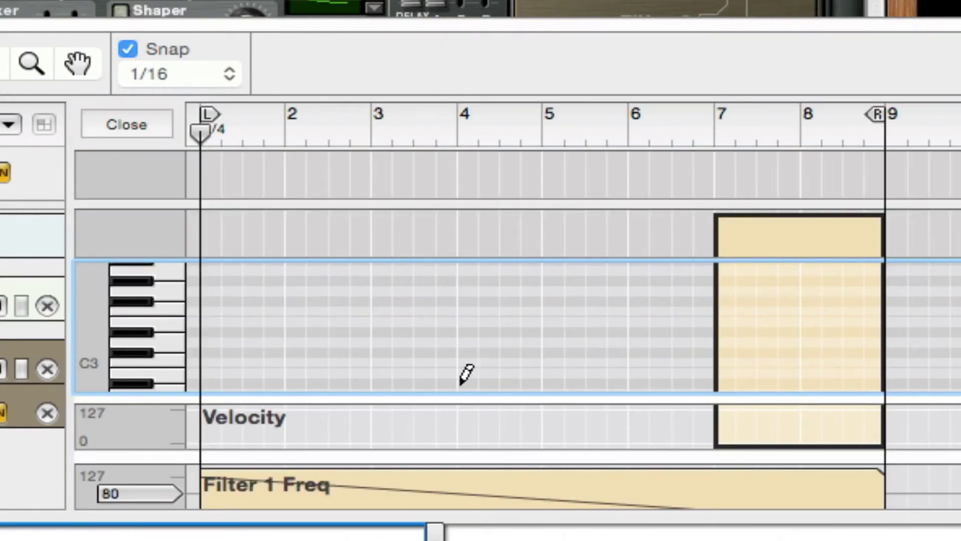
# Enter a one-bar C6 note starting at 7.1.2.0 and a one-bar D6 note at bar 8.
pyautogui.scroll(10, 167, 336)
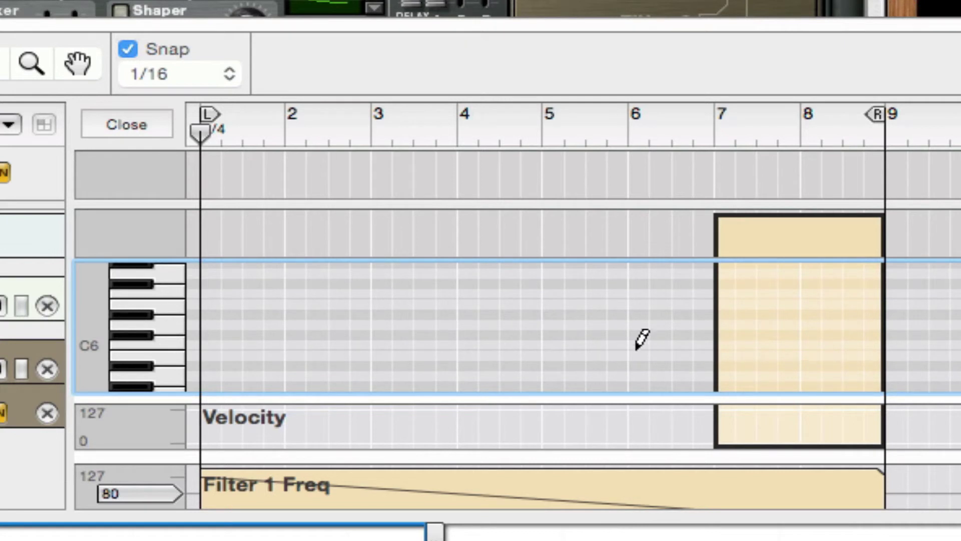
pyautogui.click(719, 345)
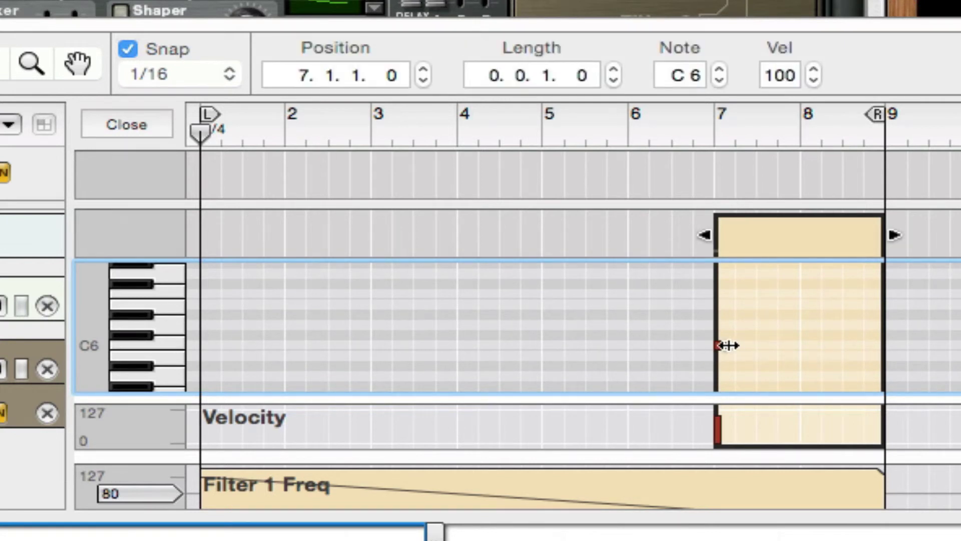
pyautogui.moveTo(774, 344); pyautogui.dragTo(805, 338)
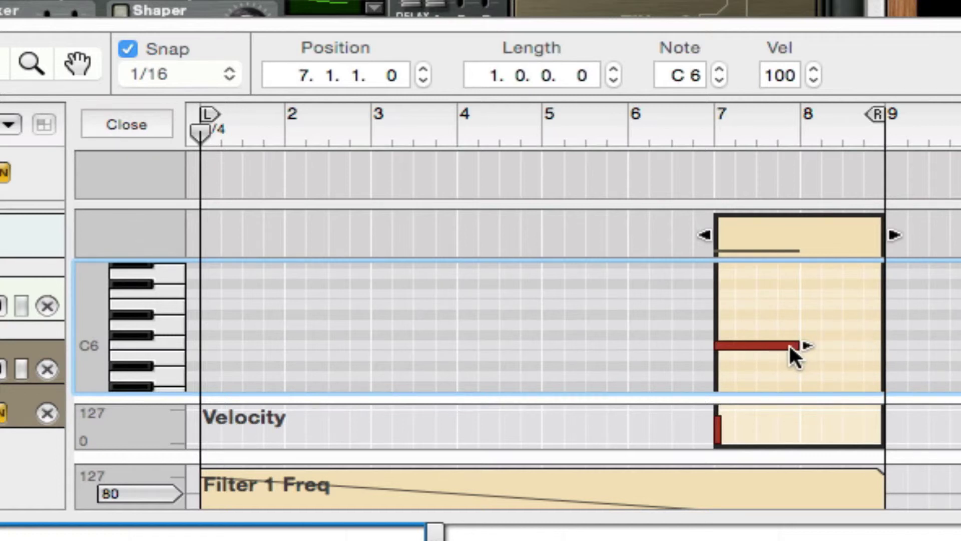
pyautogui.moveTo(788, 343); pyautogui.dragTo(751, 343)
# Try a Filter 1 Freq static value of 127, set it to 62, and play the clip from bar 7.
pyautogui.moveTo(791, 124); pyautogui.dragTo(708, 128)
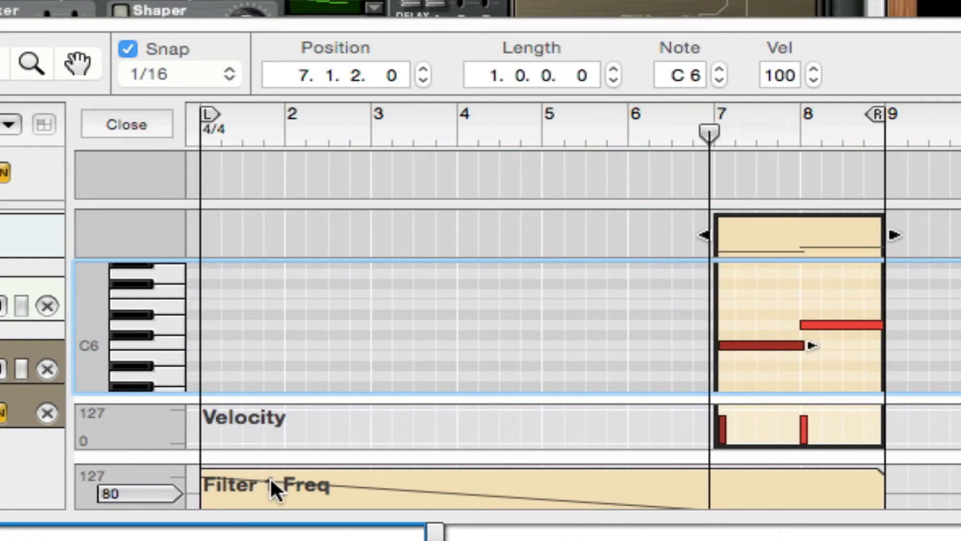
pyautogui.click(196, 488)
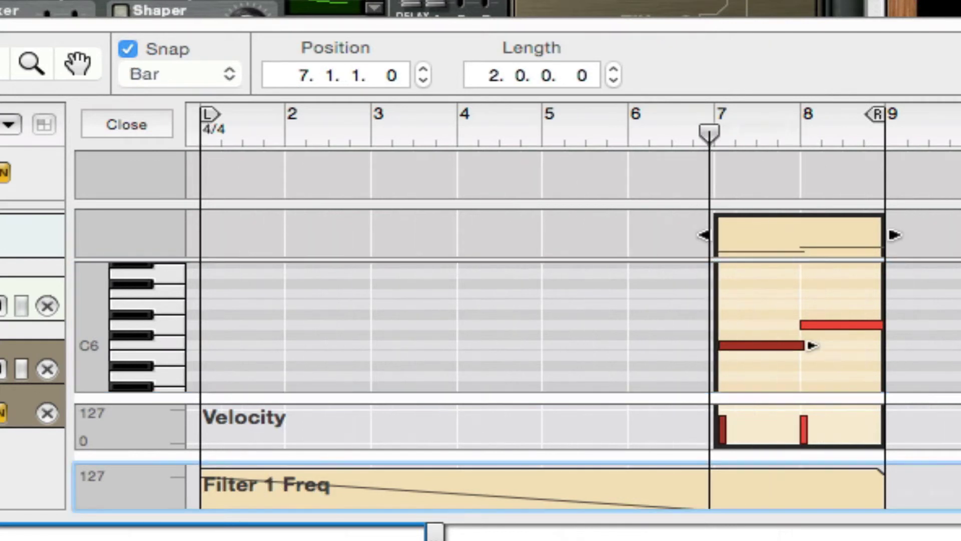
pyautogui.moveTo(144, 496); pyautogui.dragTo(144, 476)
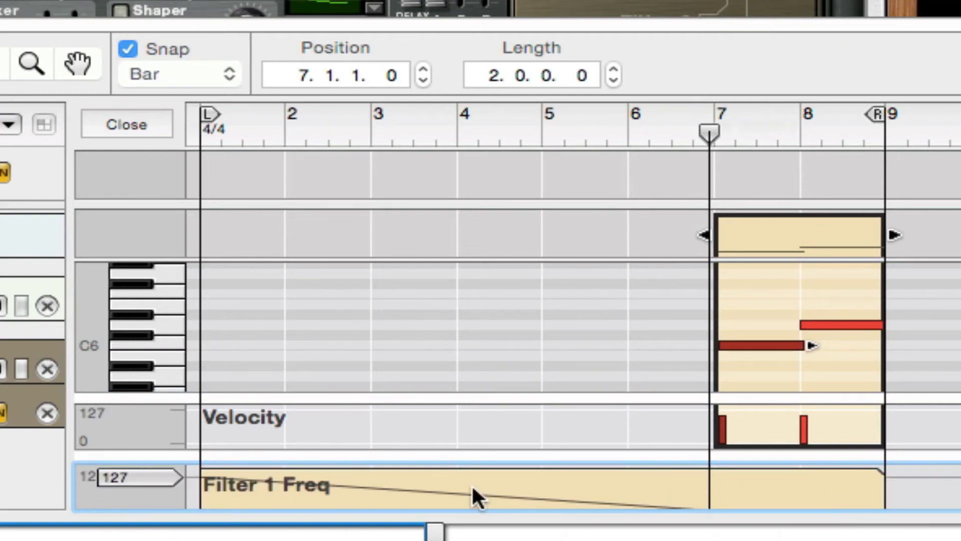
pyautogui.click(713, 129)
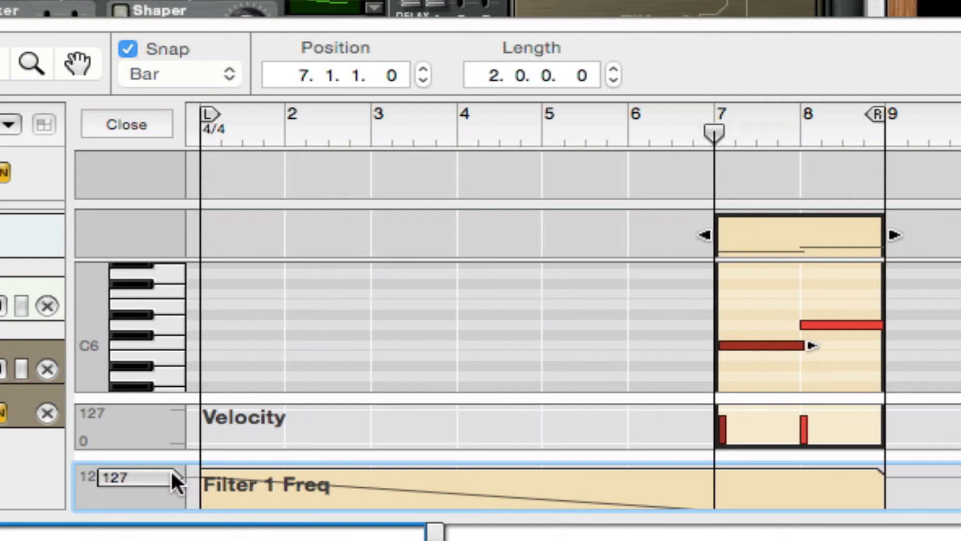
pyautogui.moveTo(155, 476); pyautogui.dragTo(145, 497)
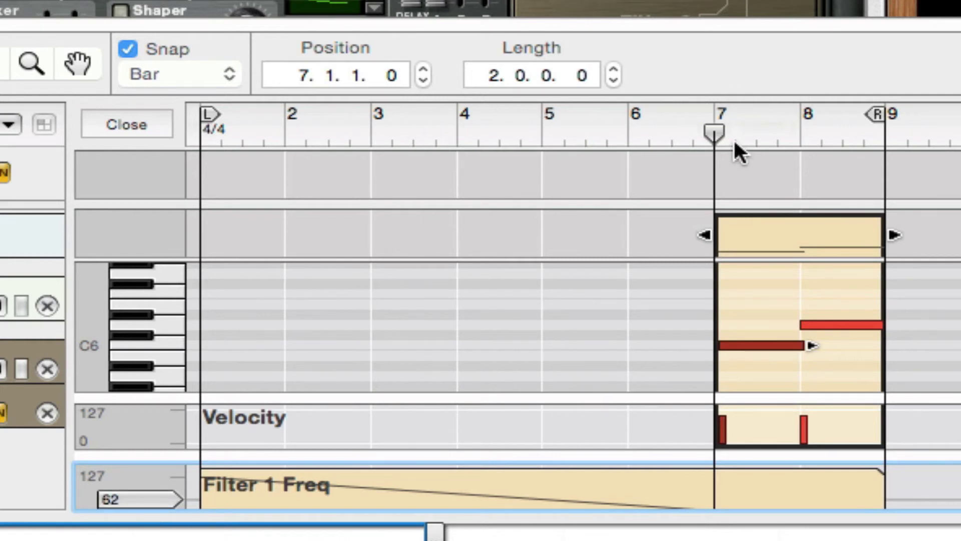
pyautogui.press('space')
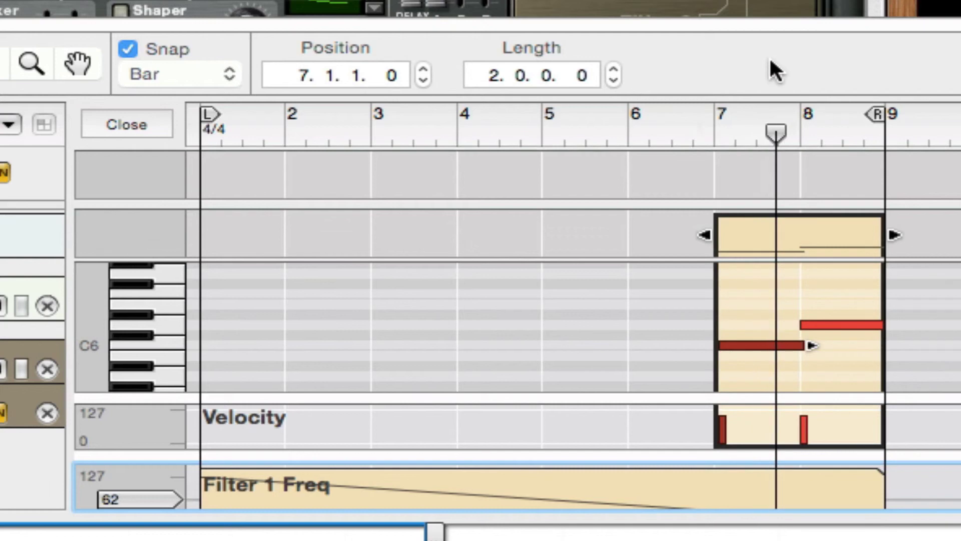
# Bring the rack back into view, hide Thor's programmer, and add a Pulveriser effect below Thor in the Combinator.
pyautogui.moveTo(936, 20); pyautogui.dragTo(794, 423)
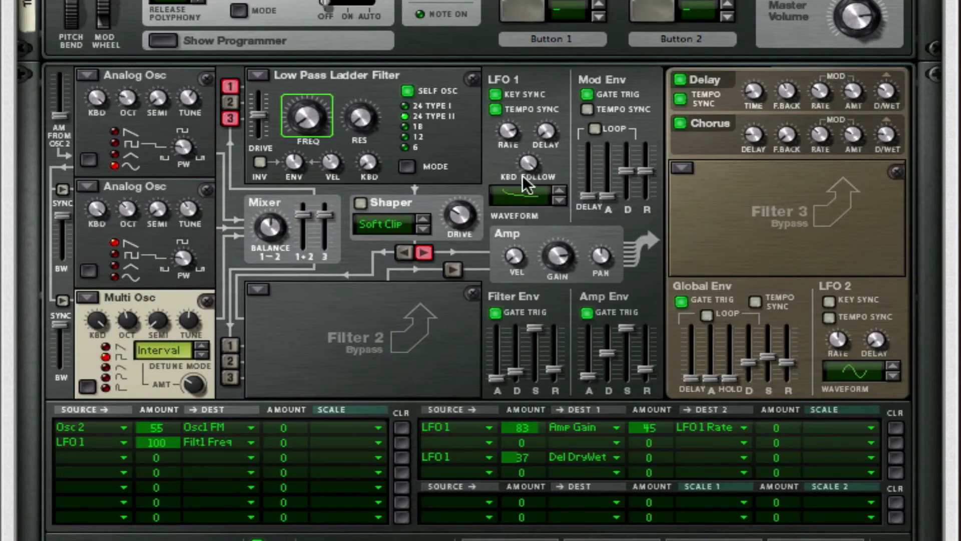
pyautogui.click(172, 36)
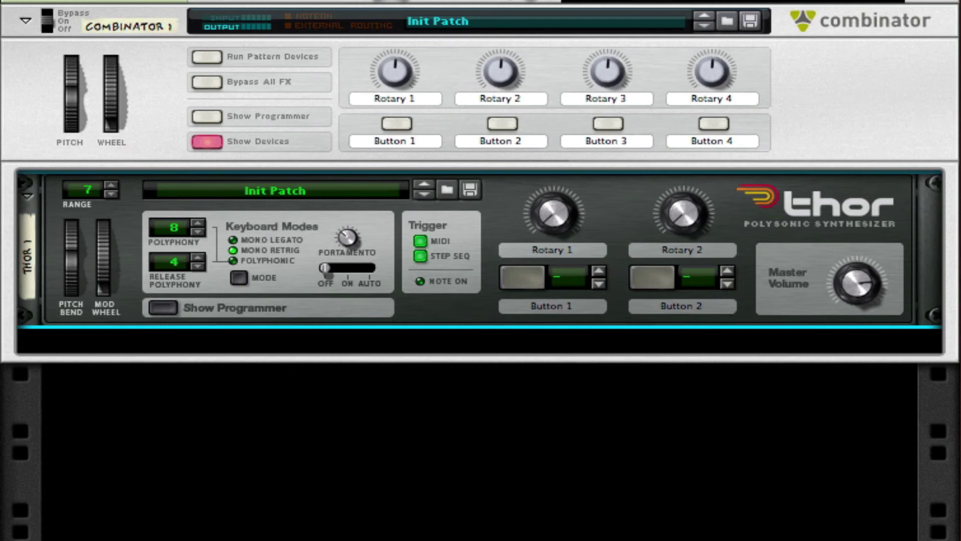
pyautogui.rightClick(680, 284)
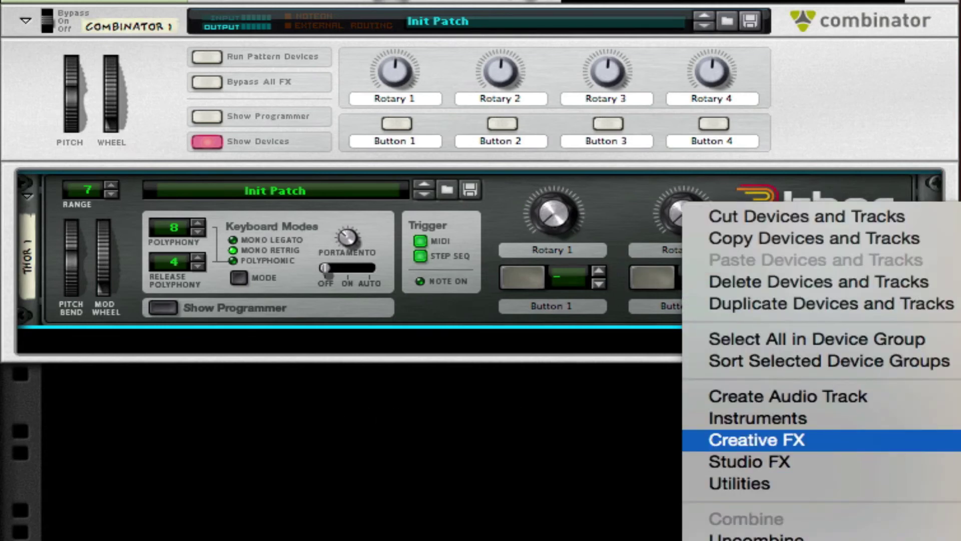
pyautogui.click(935, 446)
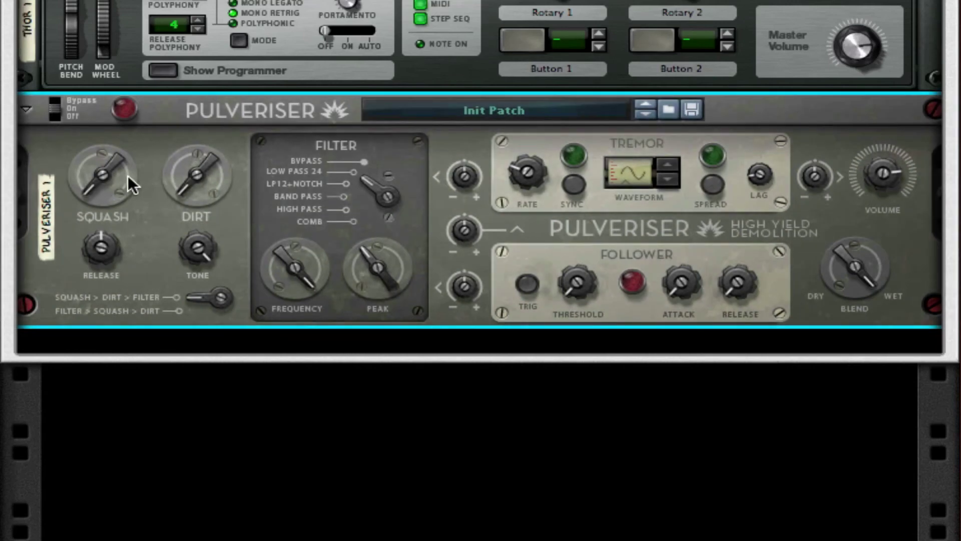
# Set the Pulveriser's squash to 17%, lower its filter frequency, and switch the filter mode to High Pass.
pyautogui.moveTo(121, 177); pyautogui.dragTo(128, 128)
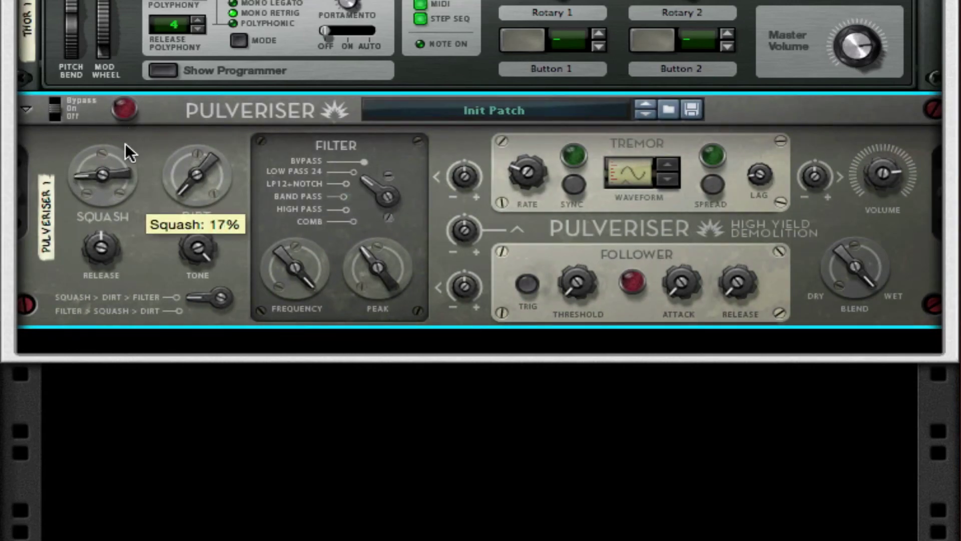
pyautogui.moveTo(294, 268); pyautogui.dragTo(367, 508)
pyautogui.moveTo(368, 181); pyautogui.dragTo(349, 284)
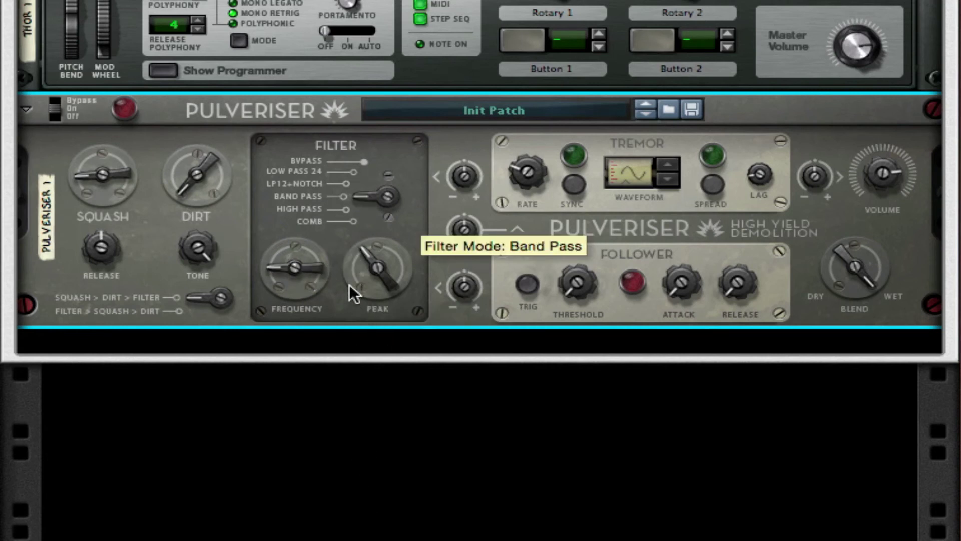
pyautogui.moveTo(350, 319); pyautogui.dragTo(353, 341)
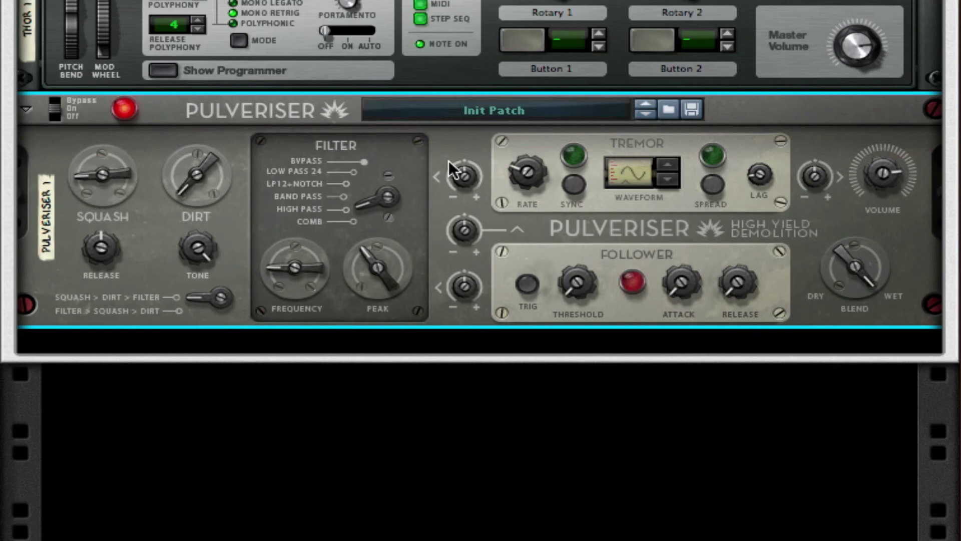
pyautogui.moveTo(449, 161)
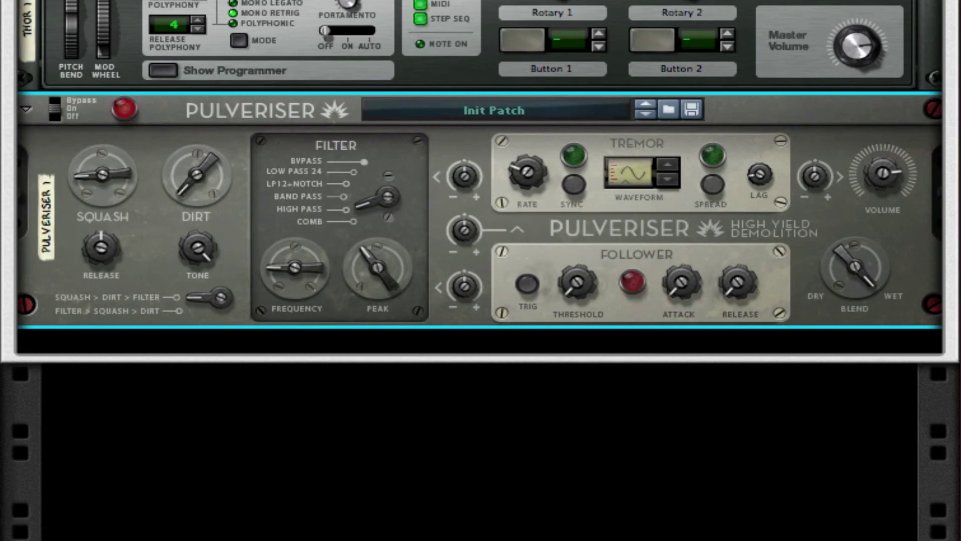